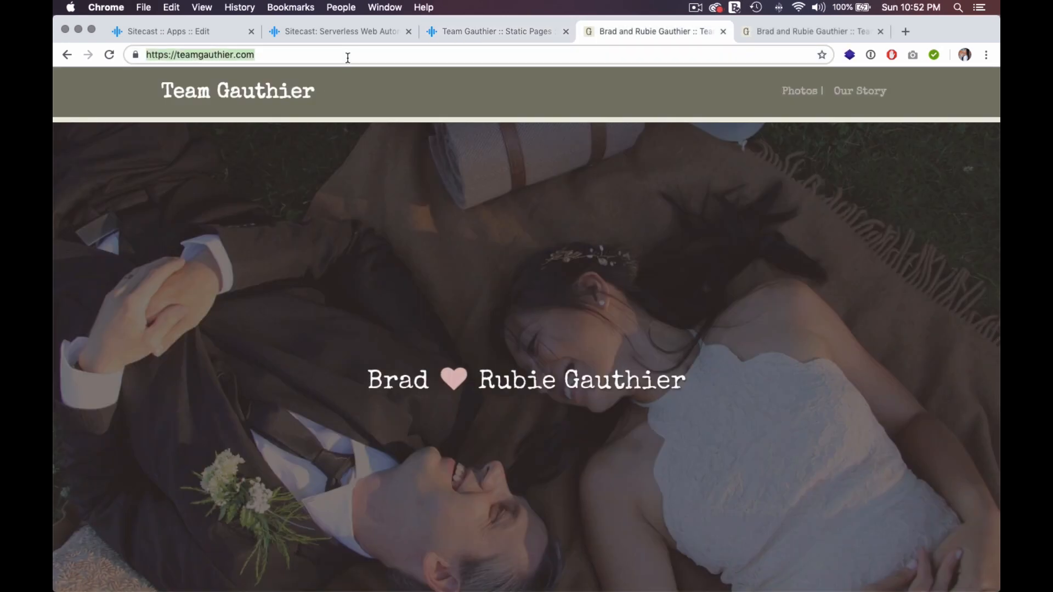
- Switch to the sitecast.cloud version of the website and view its Photos page and its Blog page
left_click(348, 58)
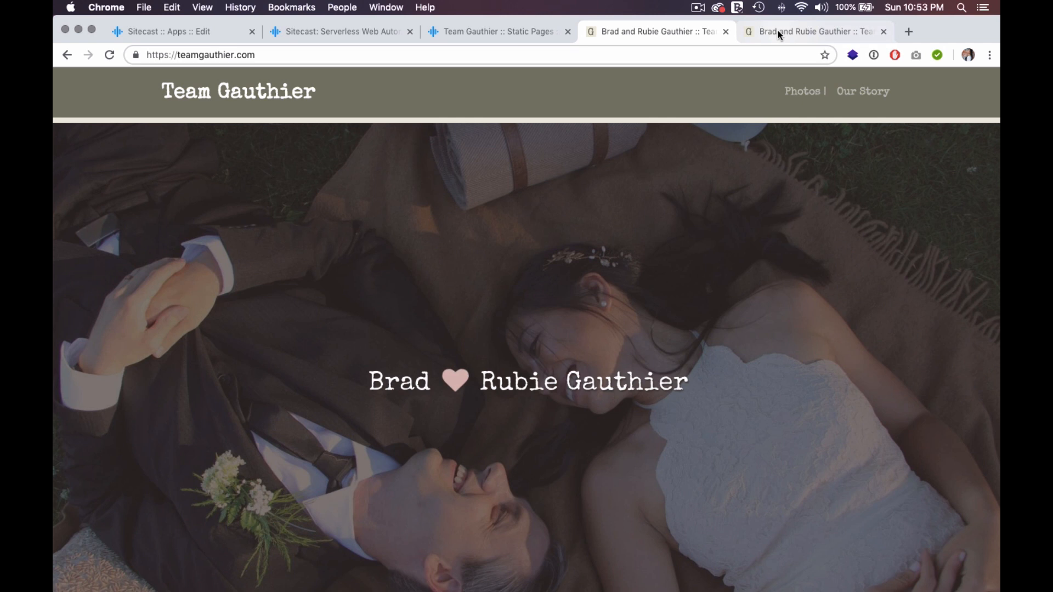
left_click(778, 31)
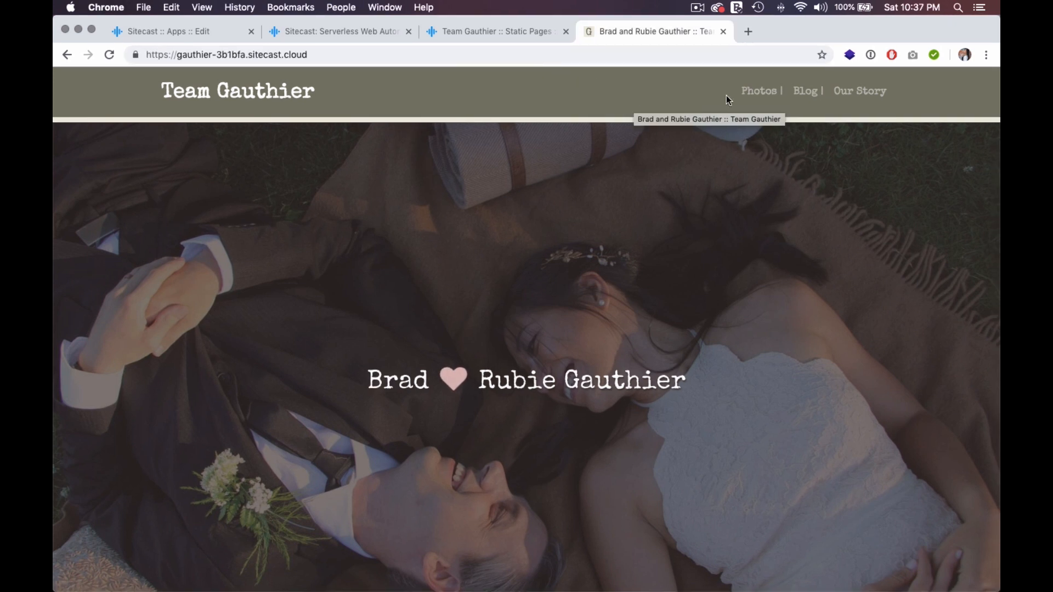
left_click(762, 95)
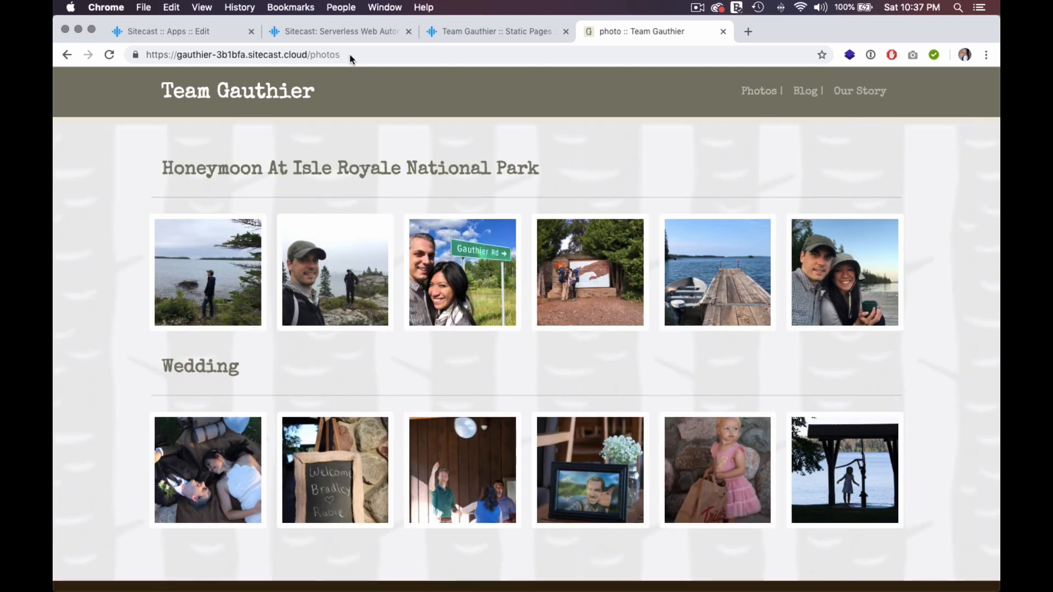
left_click(816, 97)
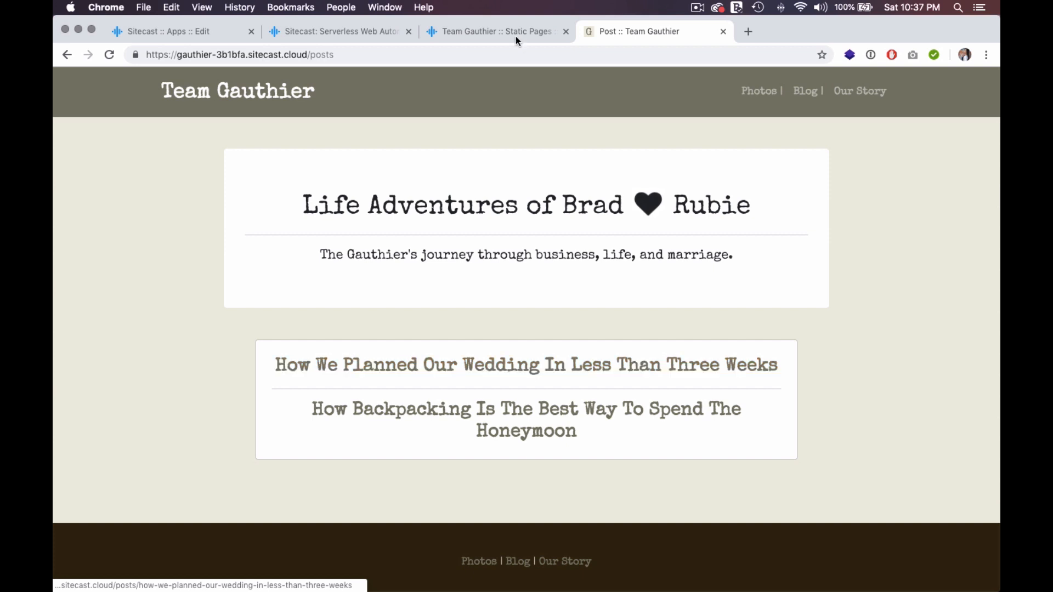
- Review the photo items and the post items listed in the site's Content Hub, ending on the photo items
left_click(494, 30)
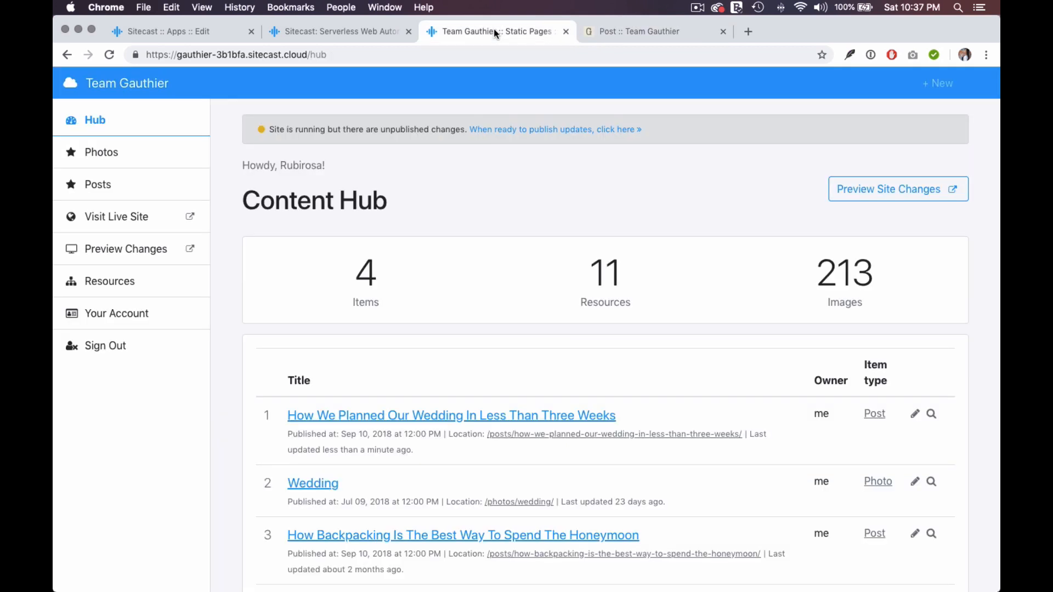
left_click(166, 158)
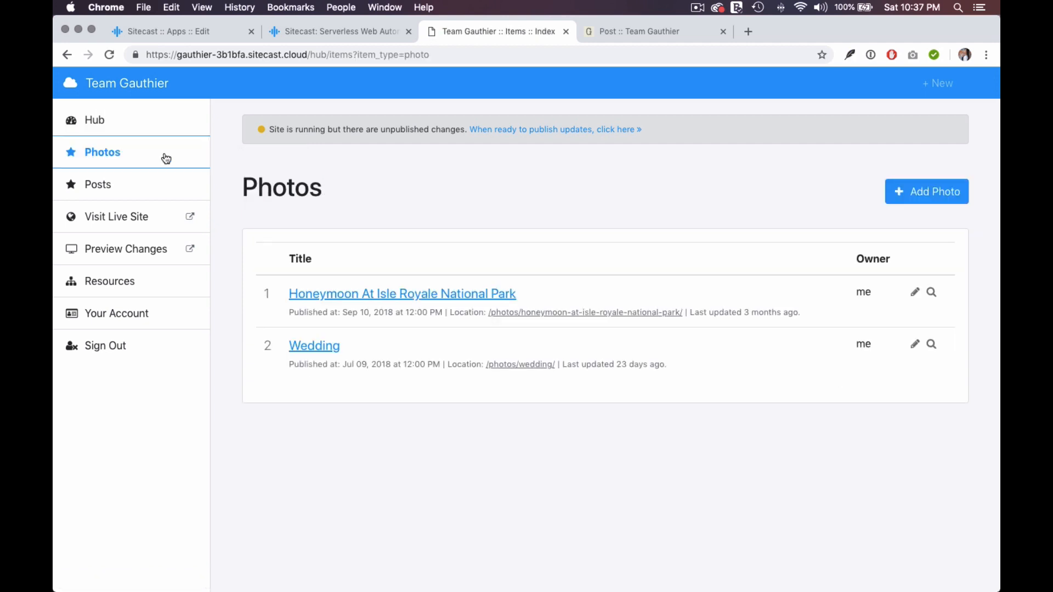
left_click(147, 186)
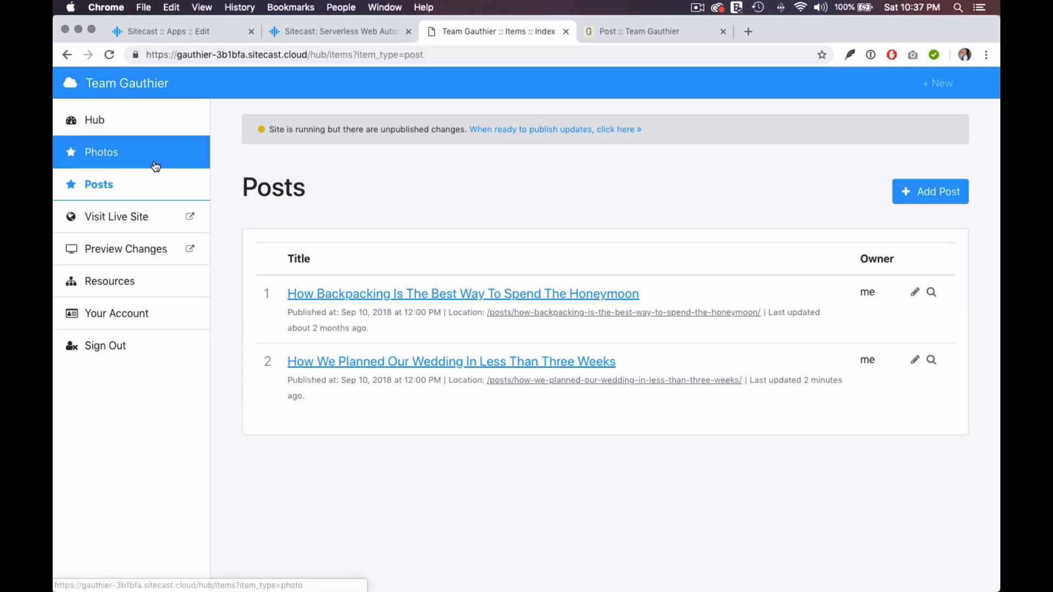
left_click(155, 167)
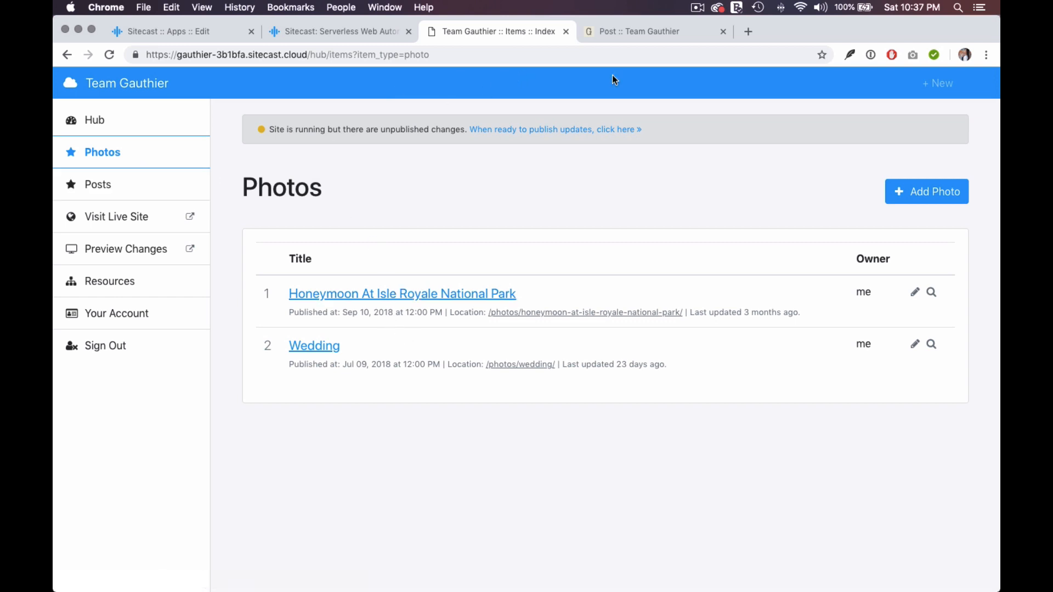
- Compare the website's Photos page with the photo items listed in the Content Hub
left_click(630, 35)
left_click(763, 101)
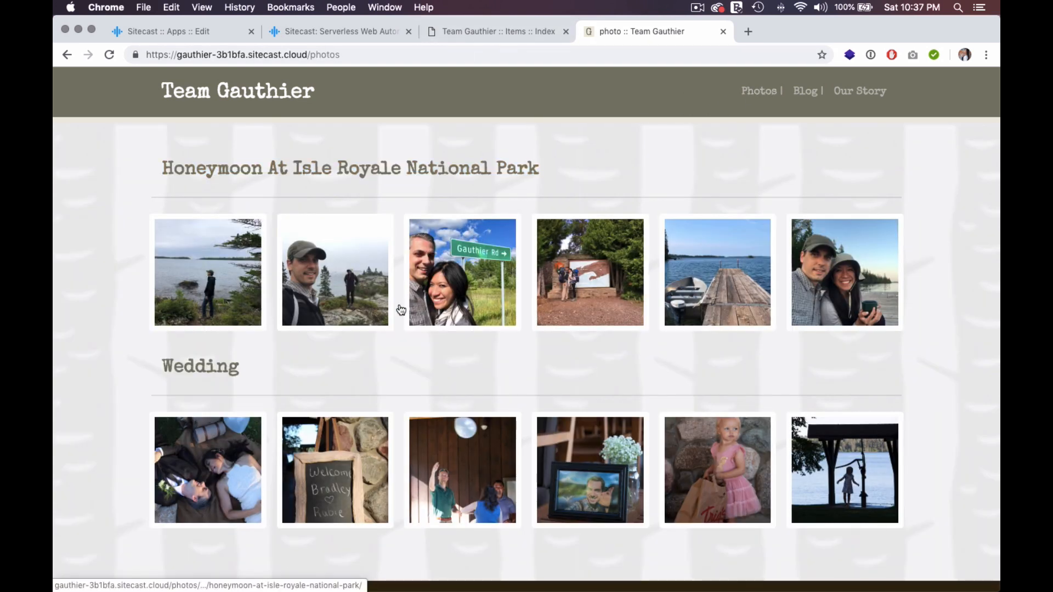
left_click(481, 39)
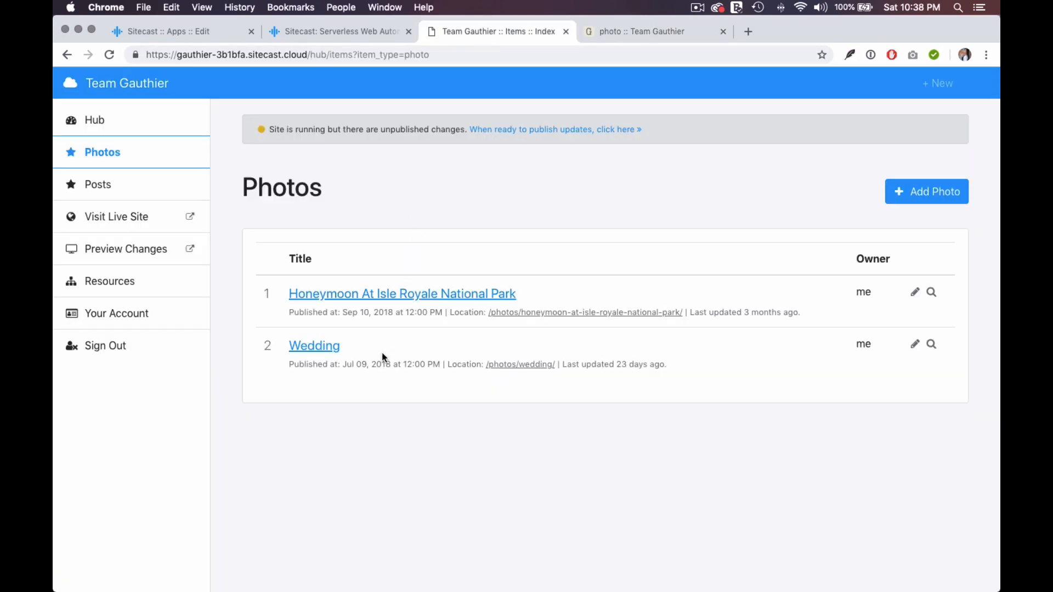
left_click(624, 31)
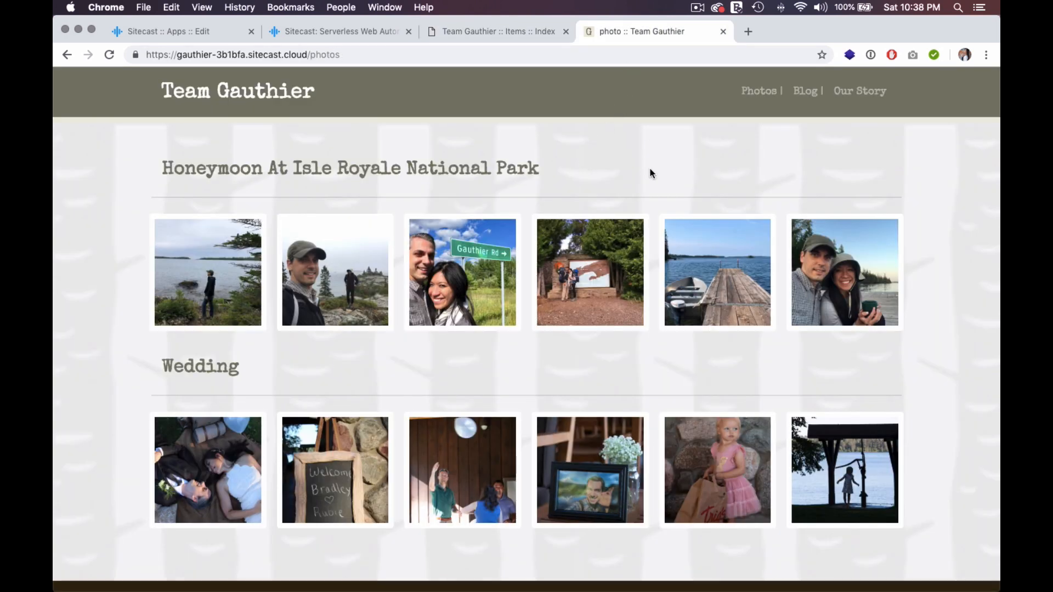
- Create a new photo item titled Mexico in the Content Hub
left_click(512, 32)
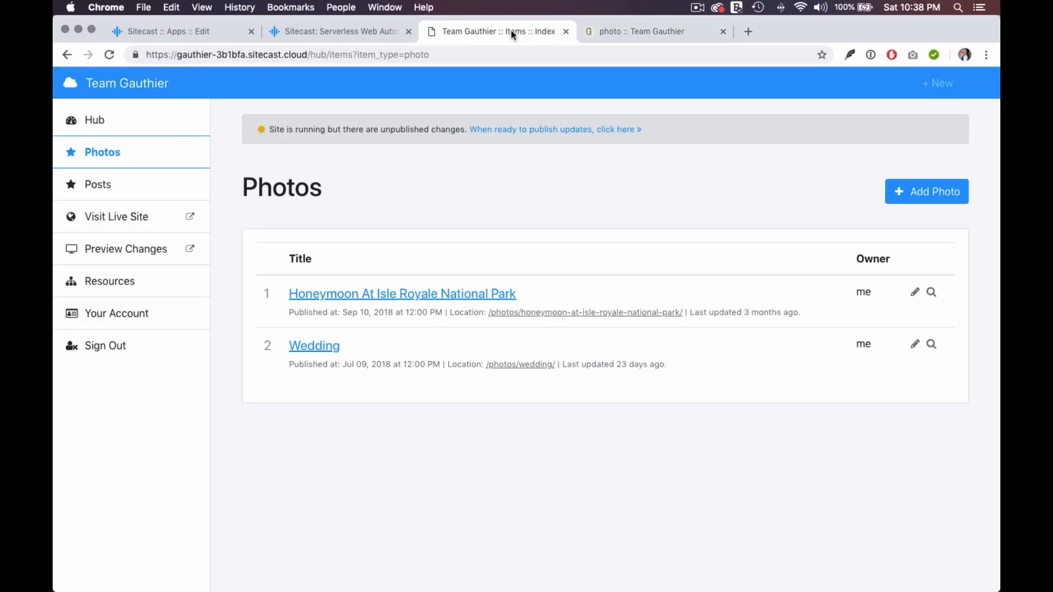
left_click(162, 153)
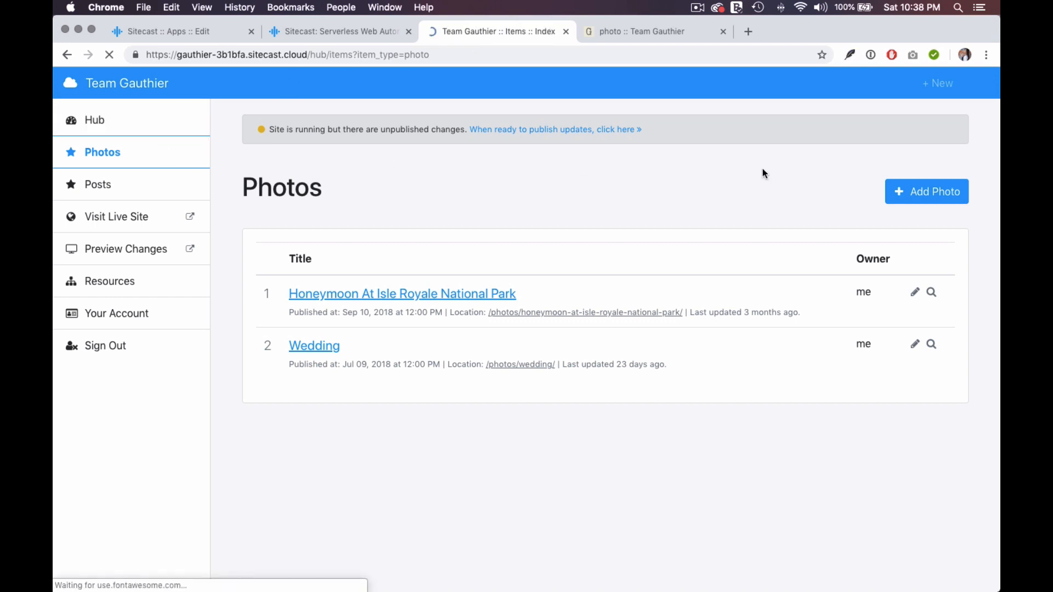
left_click(900, 190)
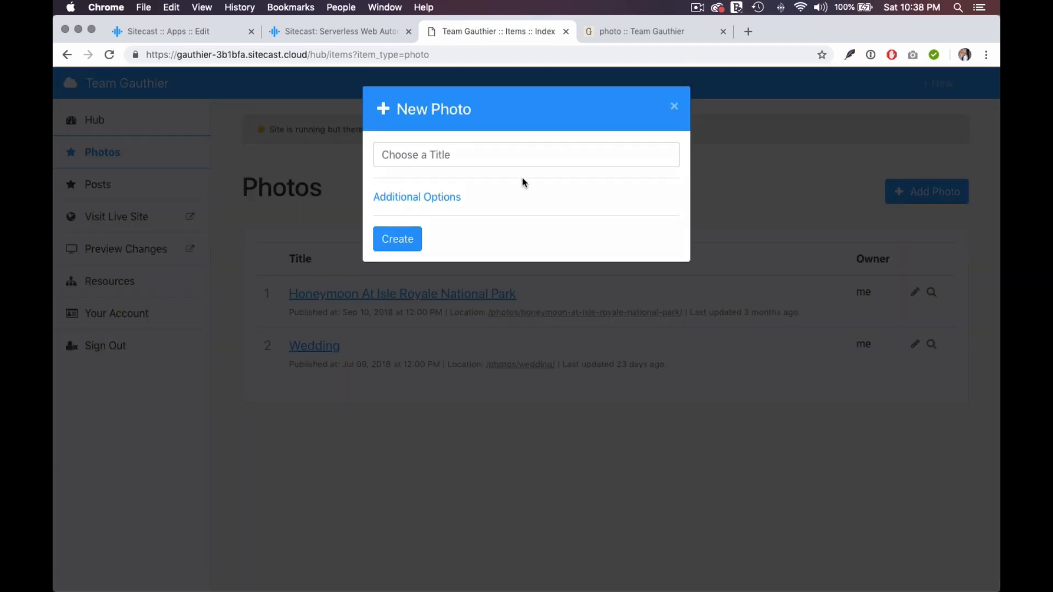
left_click(540, 155)
type("Me")
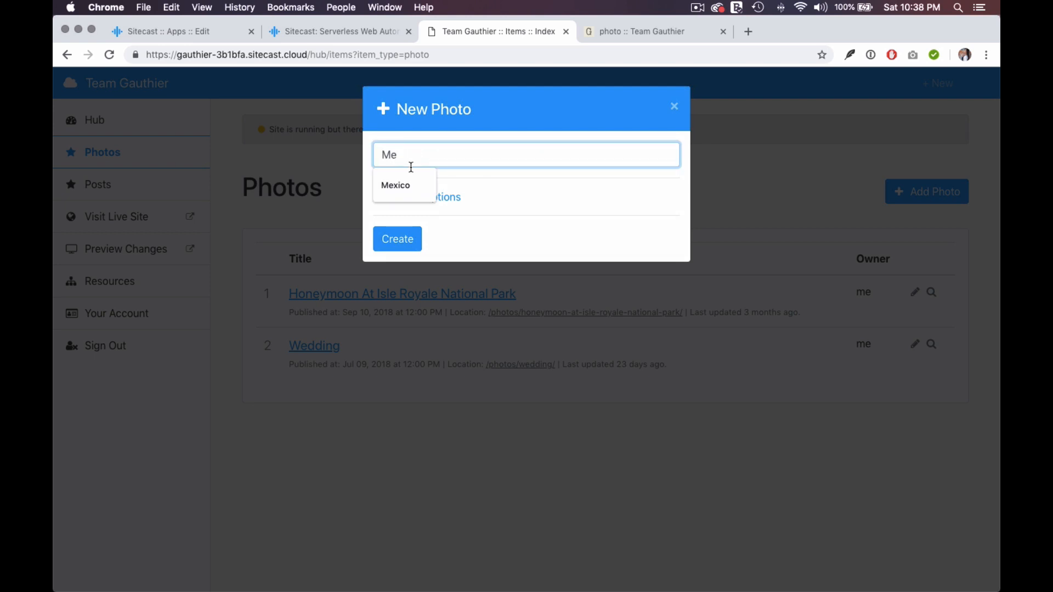
left_click(403, 185)
left_click(400, 250)
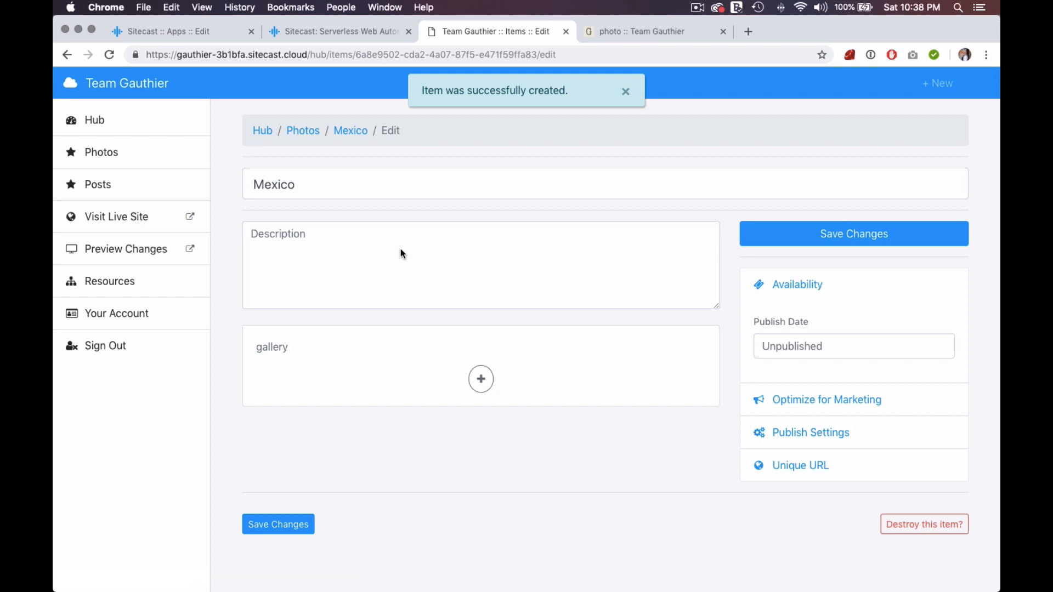
- Enter "Adventures in Mexico." as the description of the Mexico photo item
left_click(400, 249)
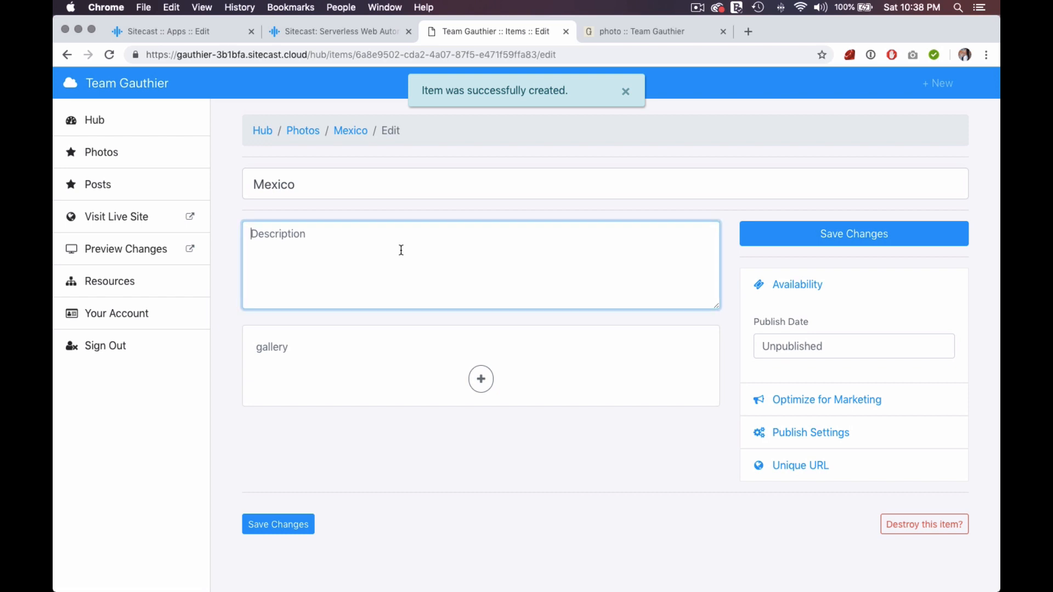
type("Adventures ")
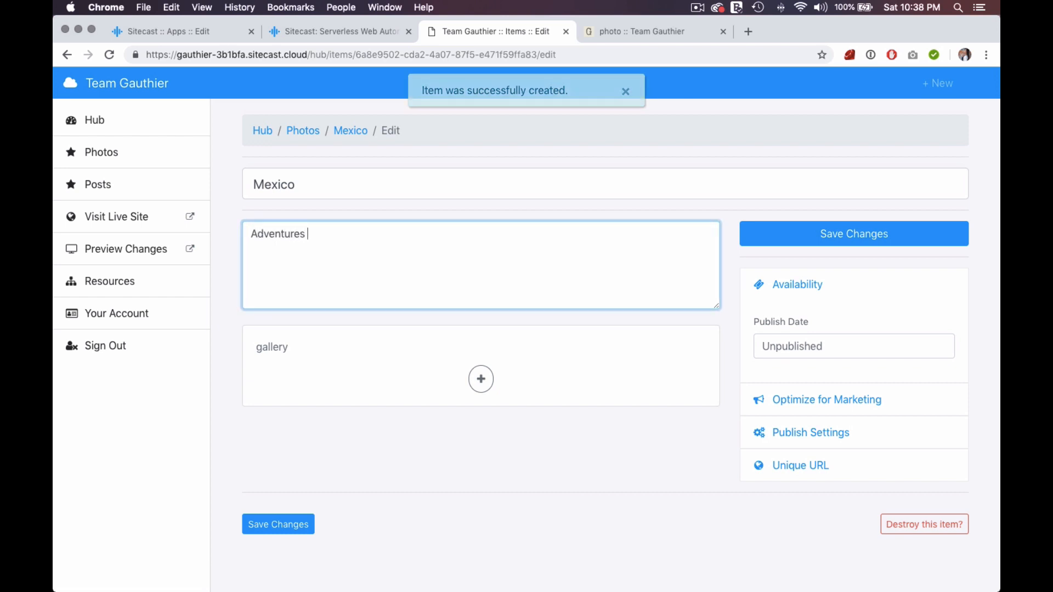
type("in Mexico.")
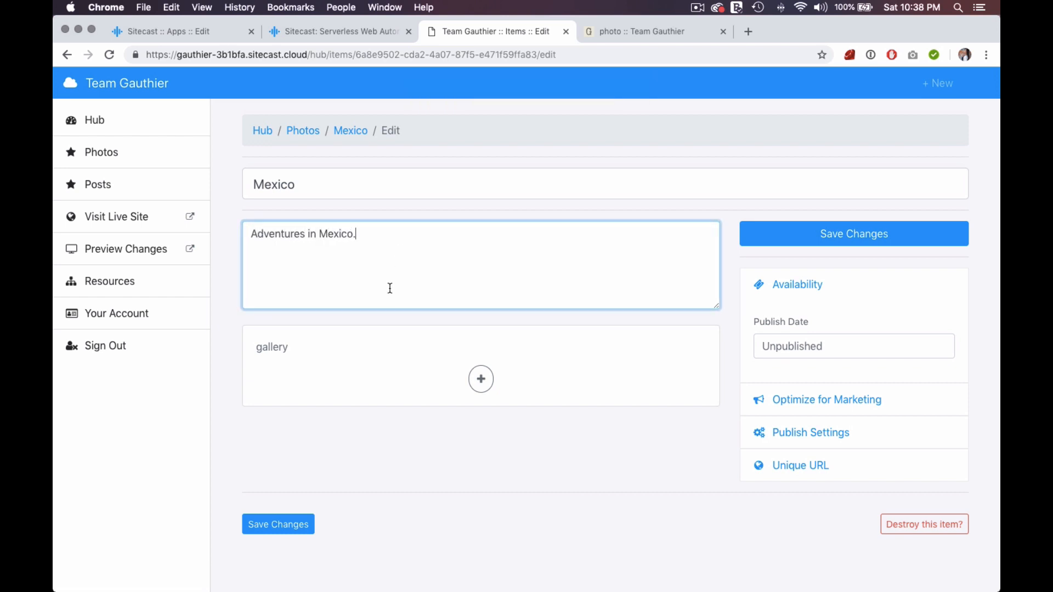
- Upload IMG_0196, IMG_3769, IMG_3913, IMG_4784 and IMG_4937 from the demo folder in Finder to the Mexico item's gallery
left_click(481, 379)
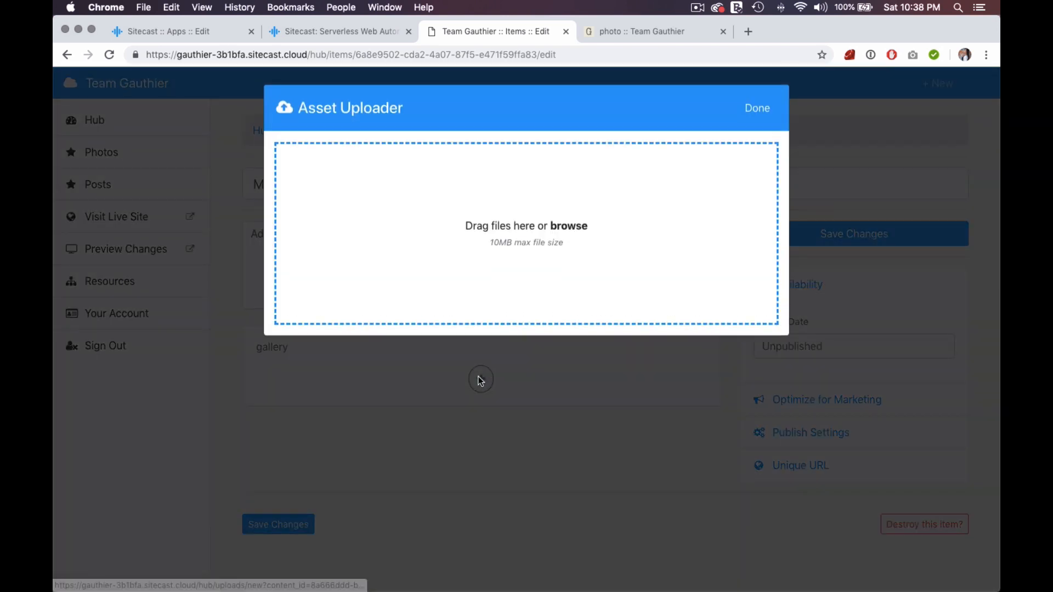
left_click(426, 573)
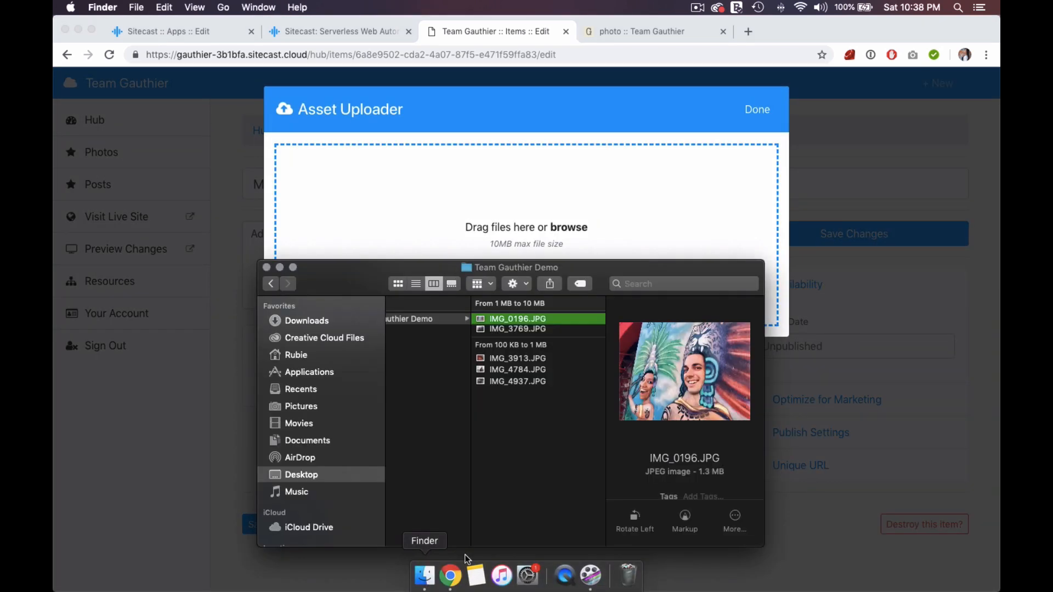
left_click_drag(615, 267, 815, 259)
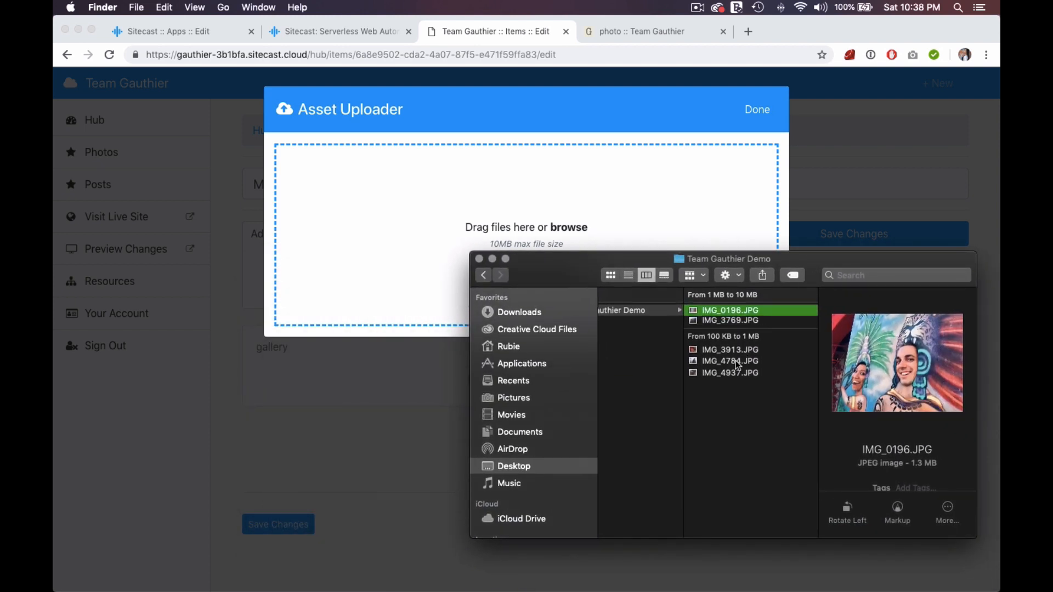
key("super+a")
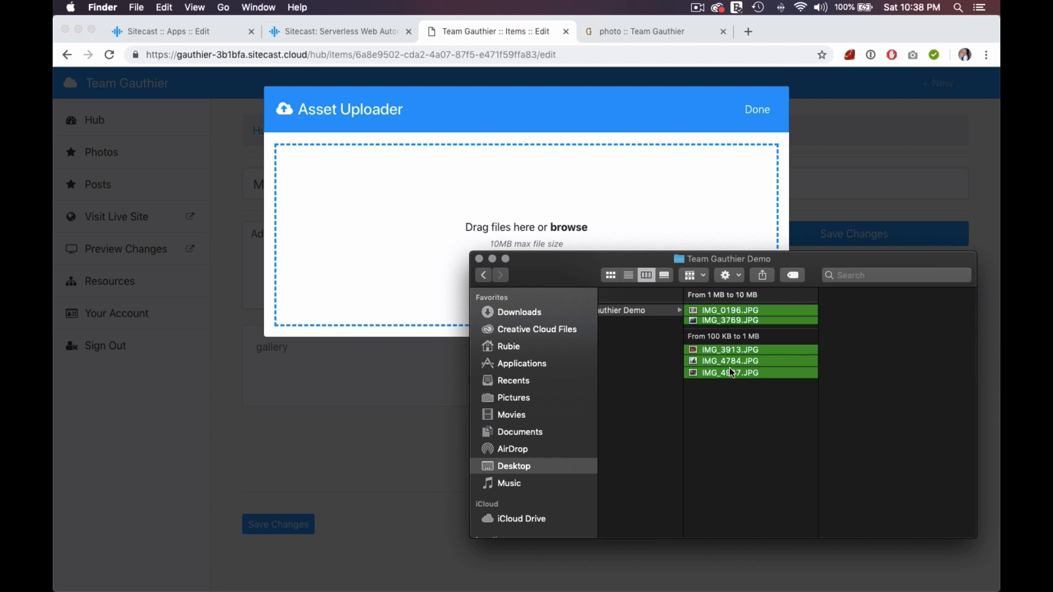
left_click_drag(732, 373, 676, 226)
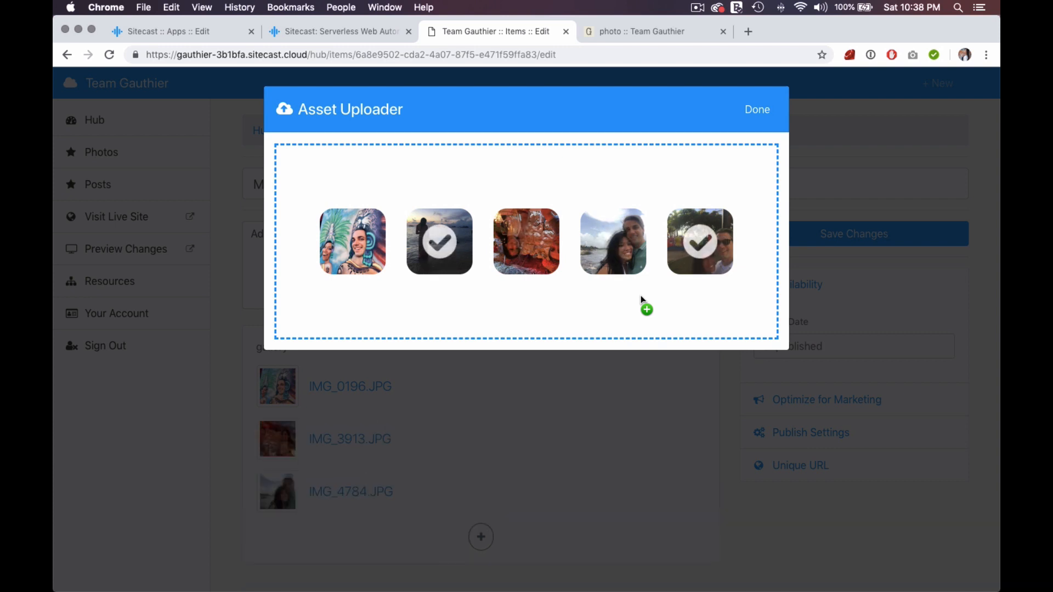
left_click(762, 113)
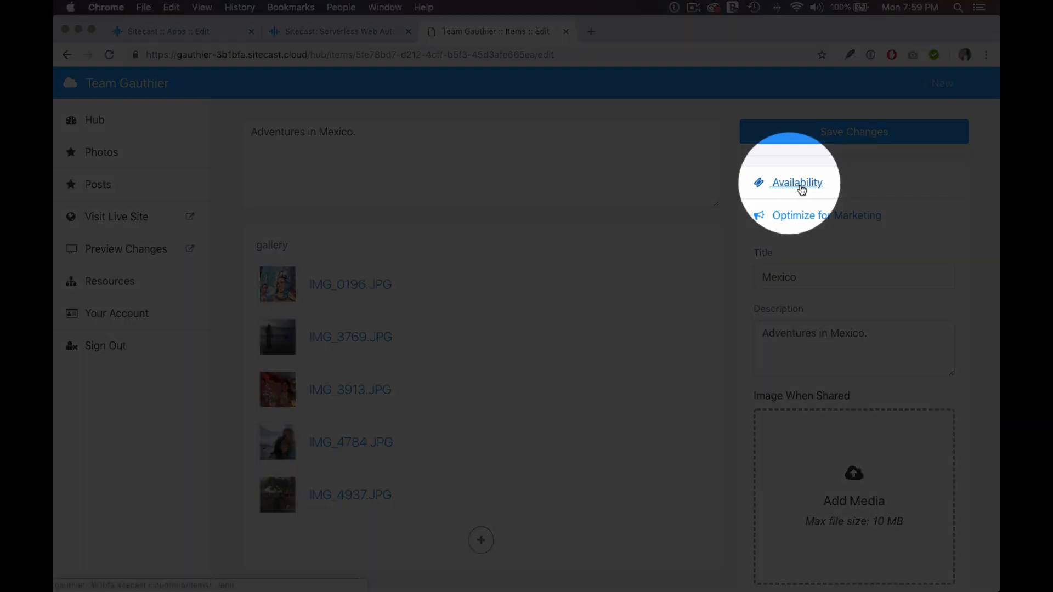
- Inspect the publish date and its calendar in the Mexico item's availability settings
left_click(800, 188)
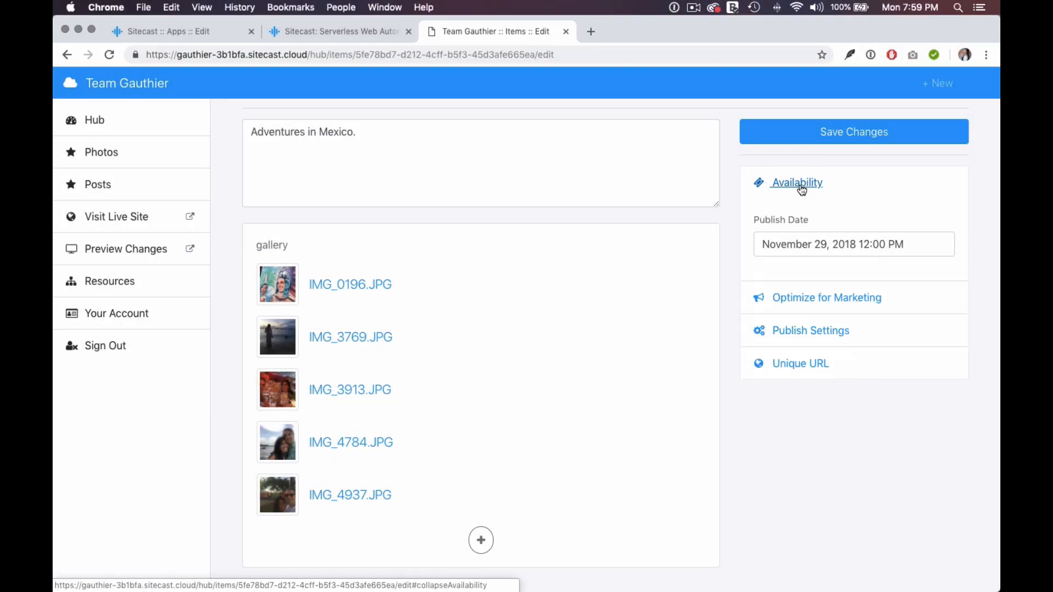
left_click(919, 244)
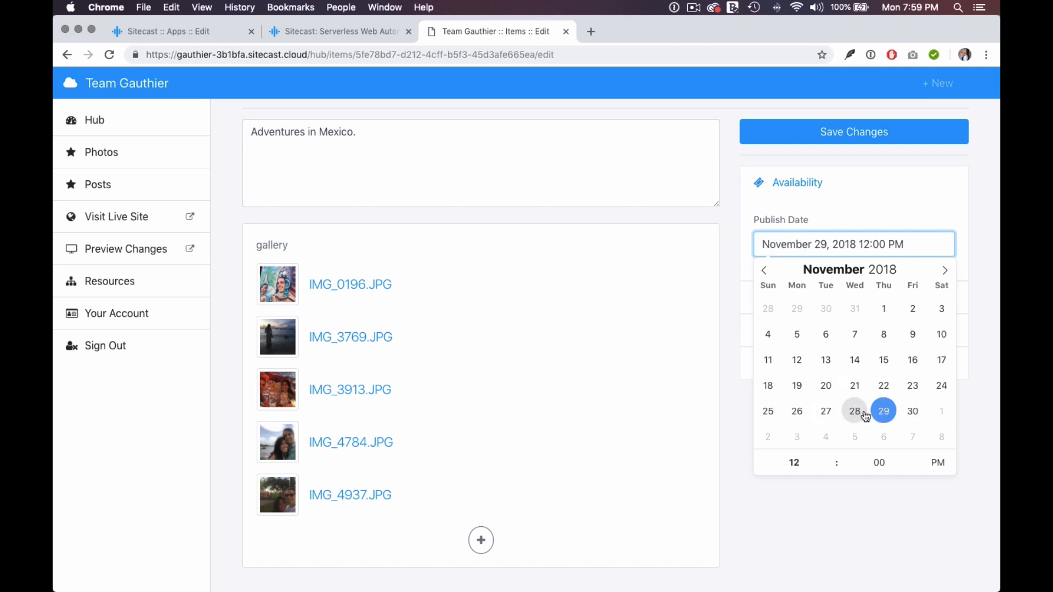
left_click(907, 210)
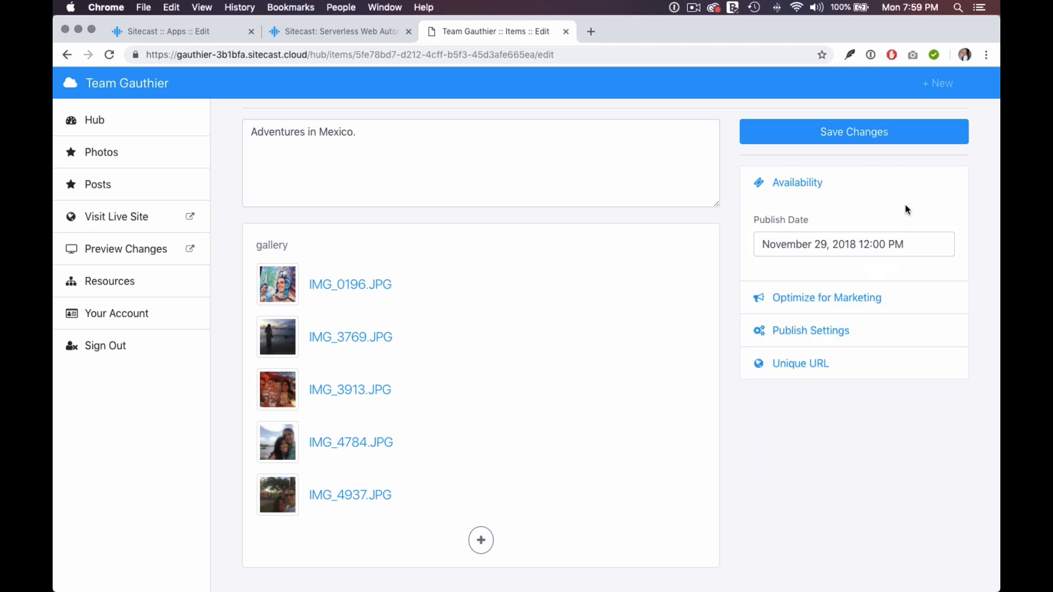
- Add IMG_0196.JPG from Finder as the Mexico item's image when shared in the marketing optimization settings
left_click(843, 302)
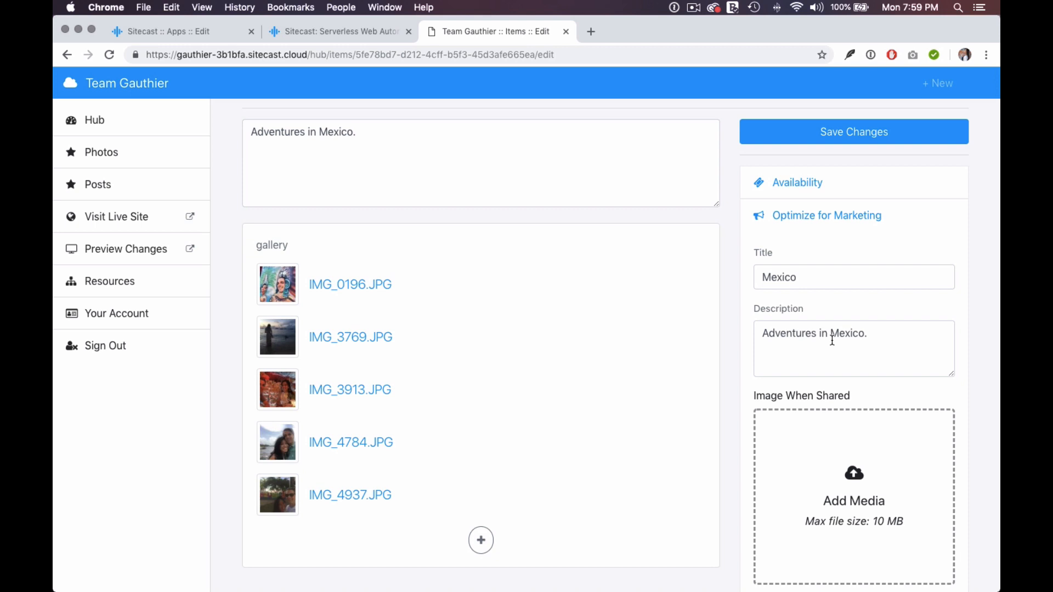
scroll(832, 340, "down", 5)
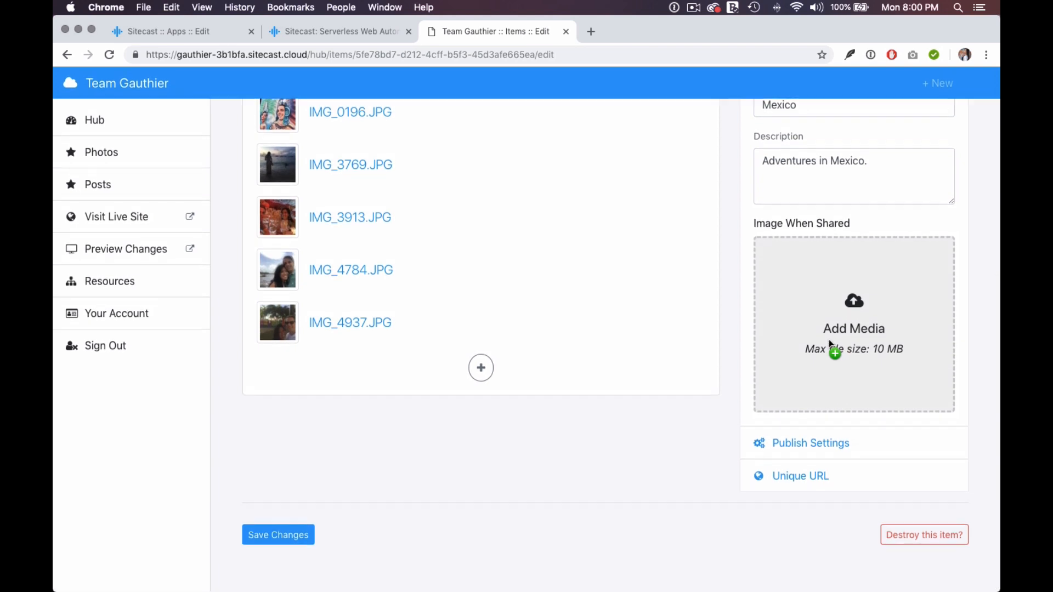
left_click_drag(828, 341, 408, 590)
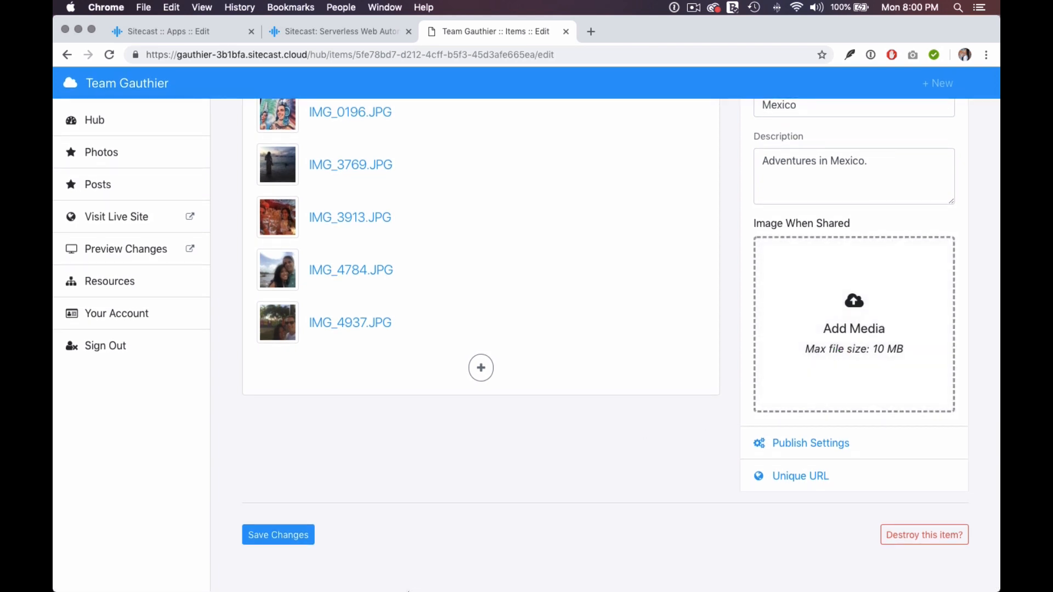
left_click(413, 582)
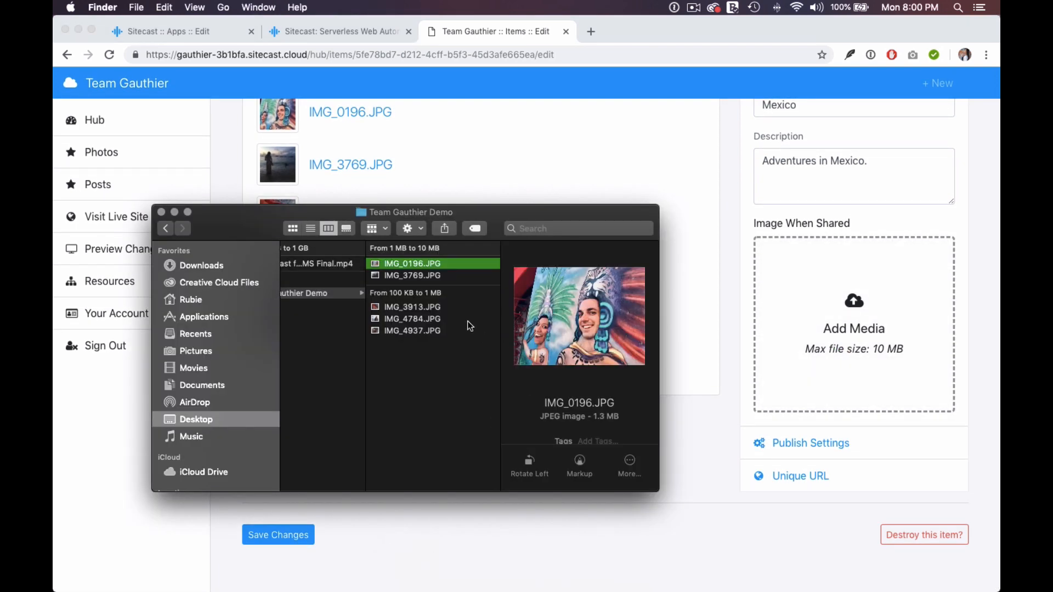
left_click_drag(463, 264, 881, 308)
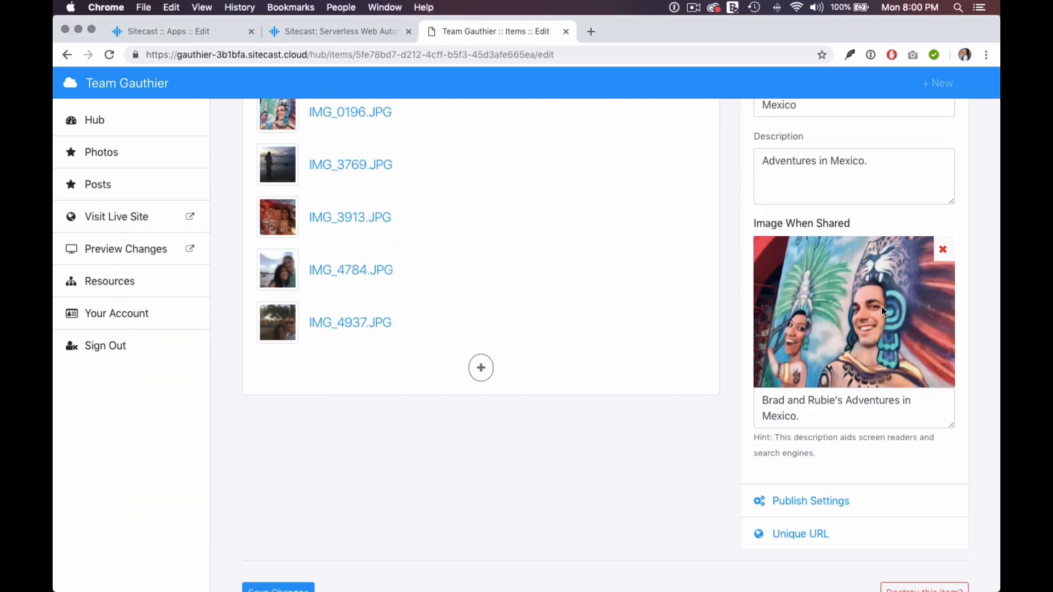
scroll(881, 311, "down", 2)
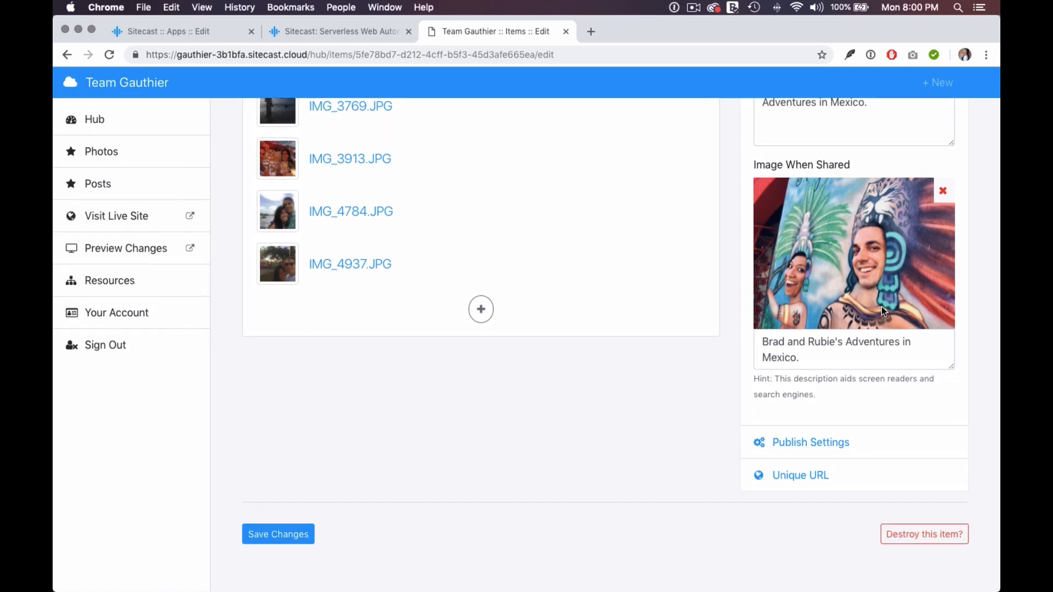
scroll(444, 430, "up", 6)
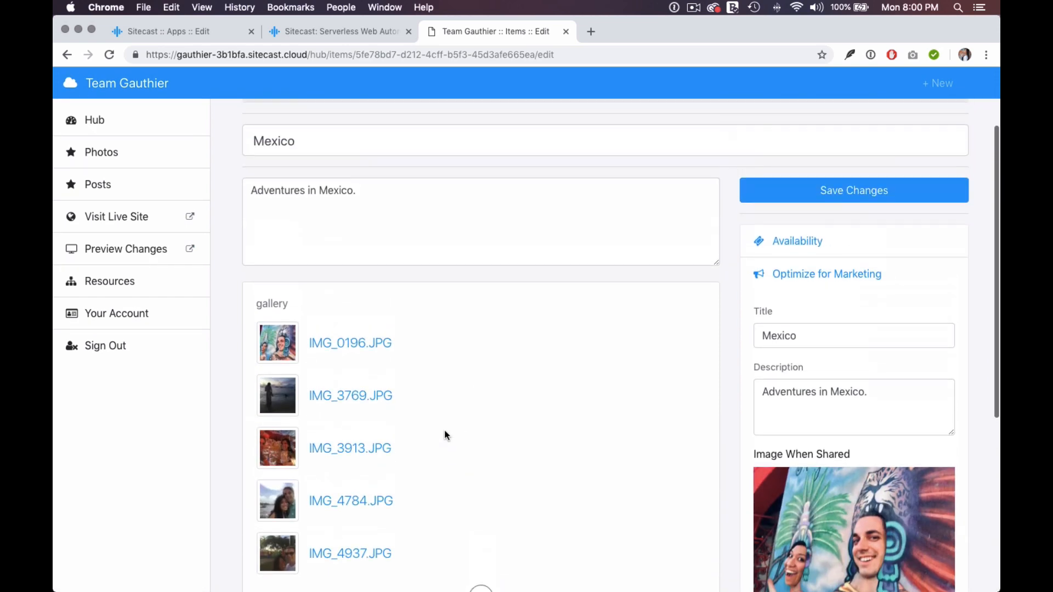
- Save the Mexico photo item and preview its gallery page on the site
scroll(444, 430, "down", 6)
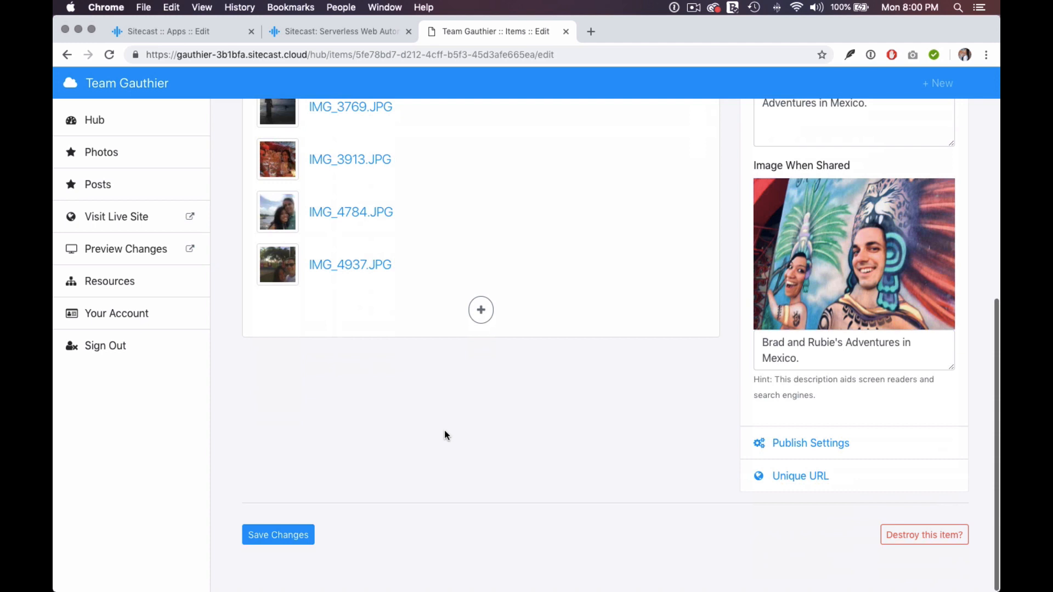
left_click(296, 539)
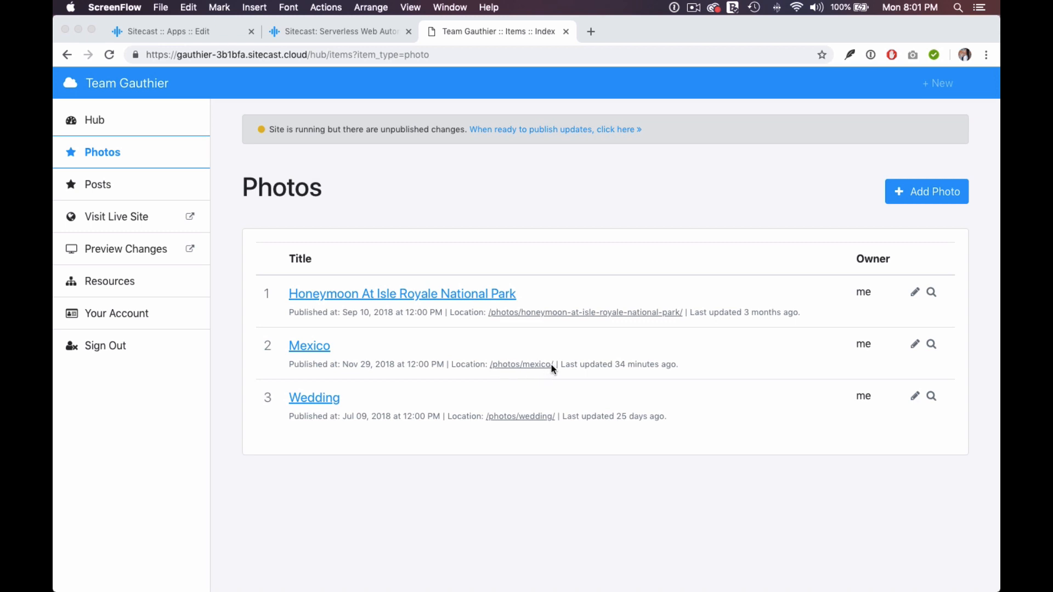
left_click(933, 345)
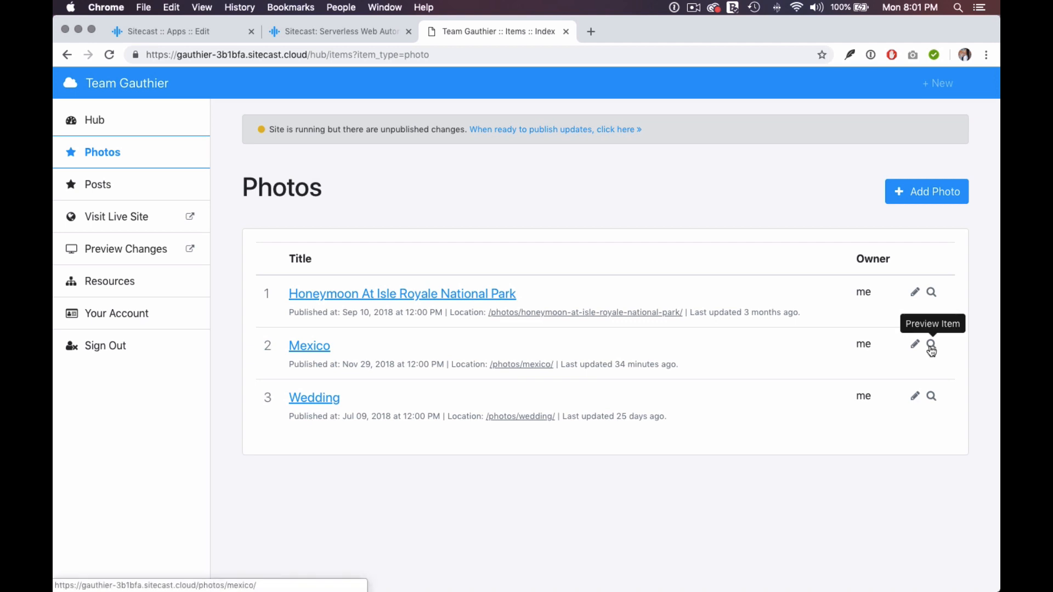
left_click(931, 346)
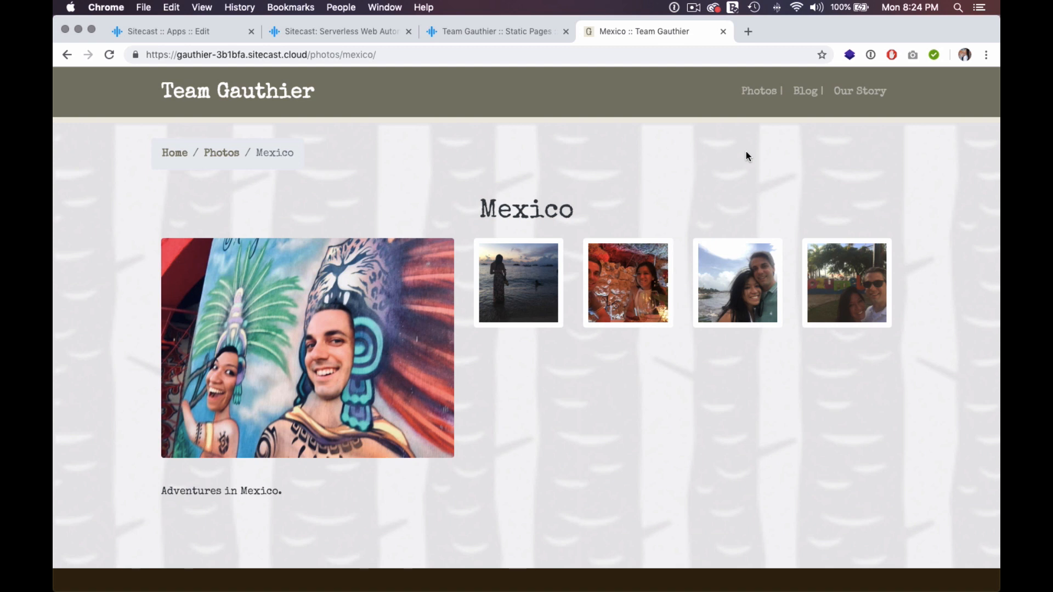
- Check the site's blog page and open the post "How We Planned Our Wedding In Less Than Three Weeks" for editing in the content hub
left_click(810, 96)
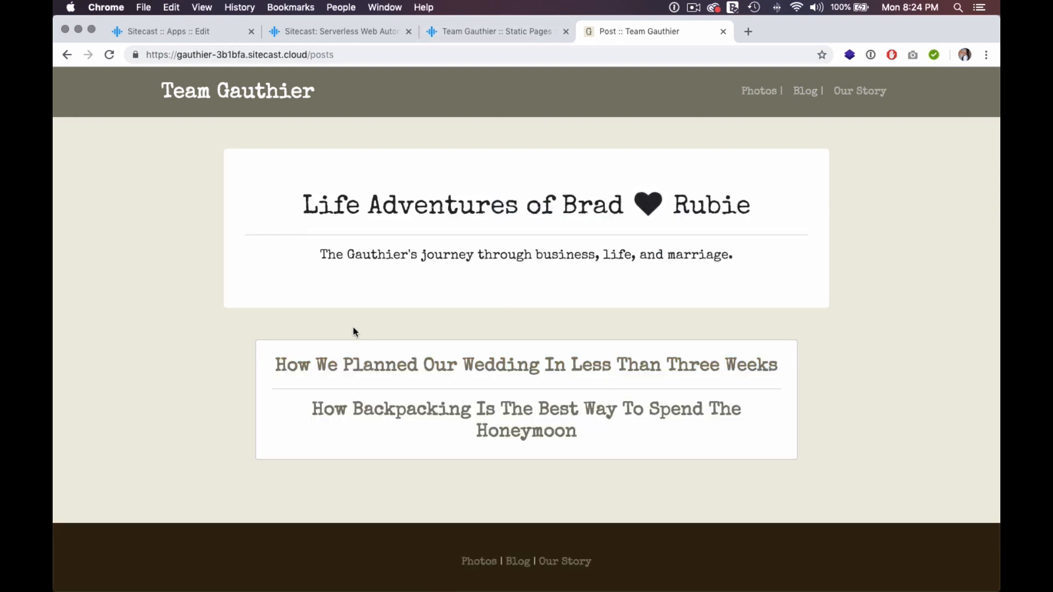
left_click(457, 37)
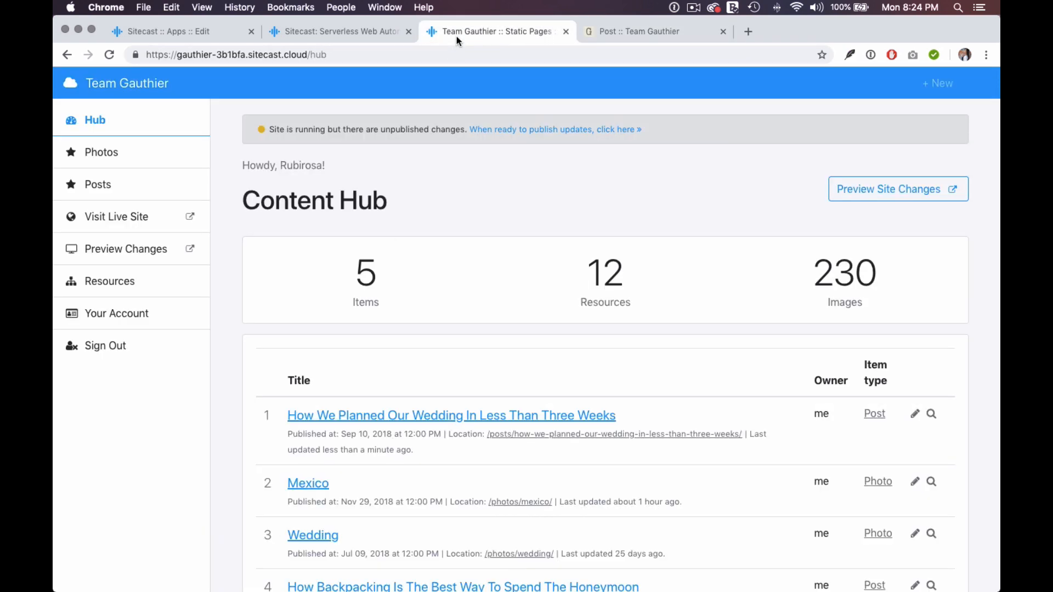
left_click(133, 191)
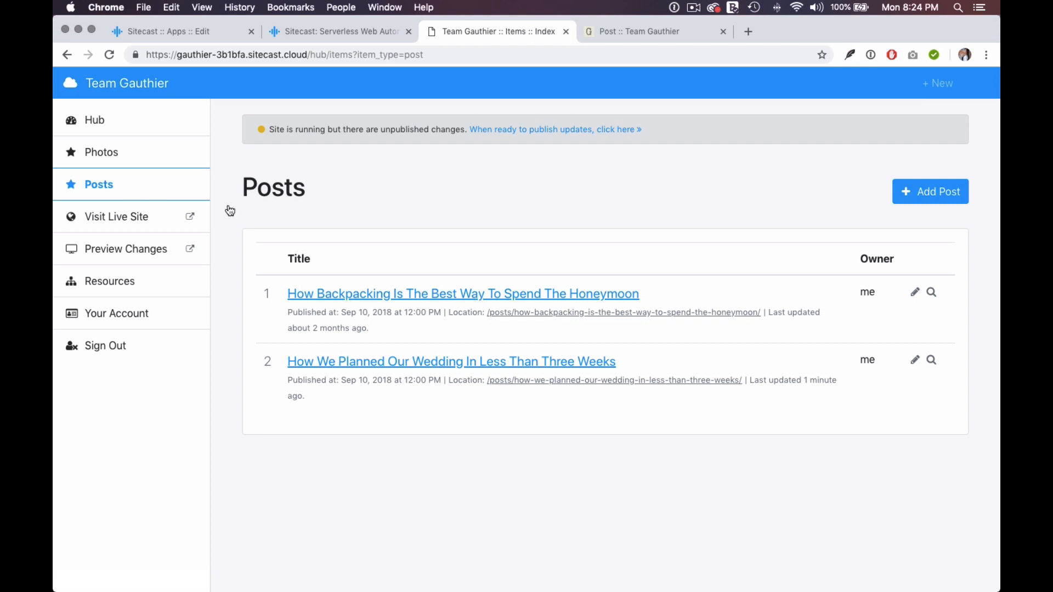
left_click(915, 361)
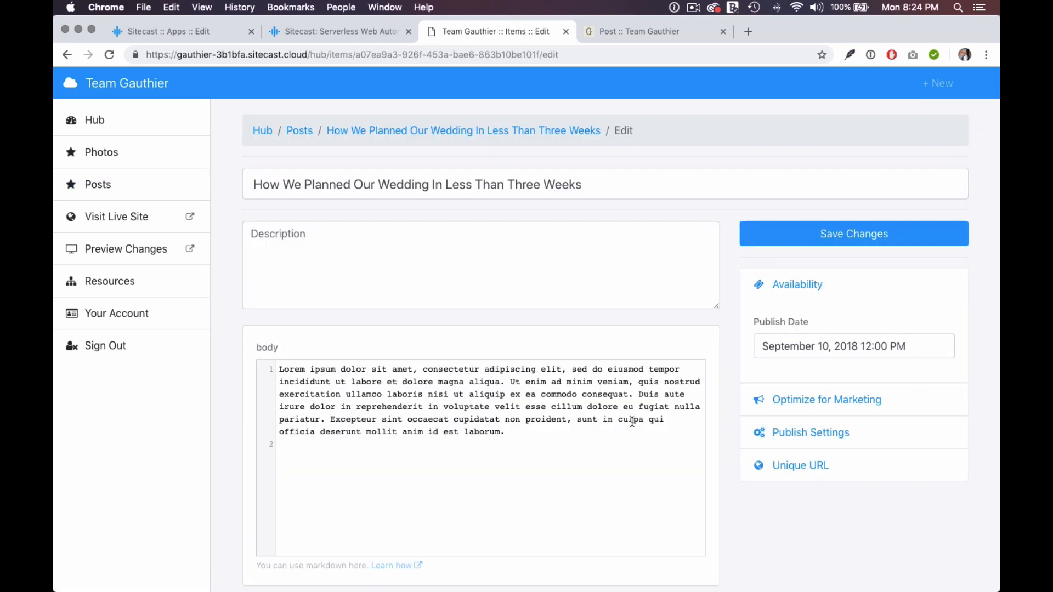
- Duplicate the Lorem ipsum paragraph in the post's body four times, separated by blank lines, and save the post
left_click(540, 431)
left_click_drag(282, 370, 510, 431)
key("super+c")
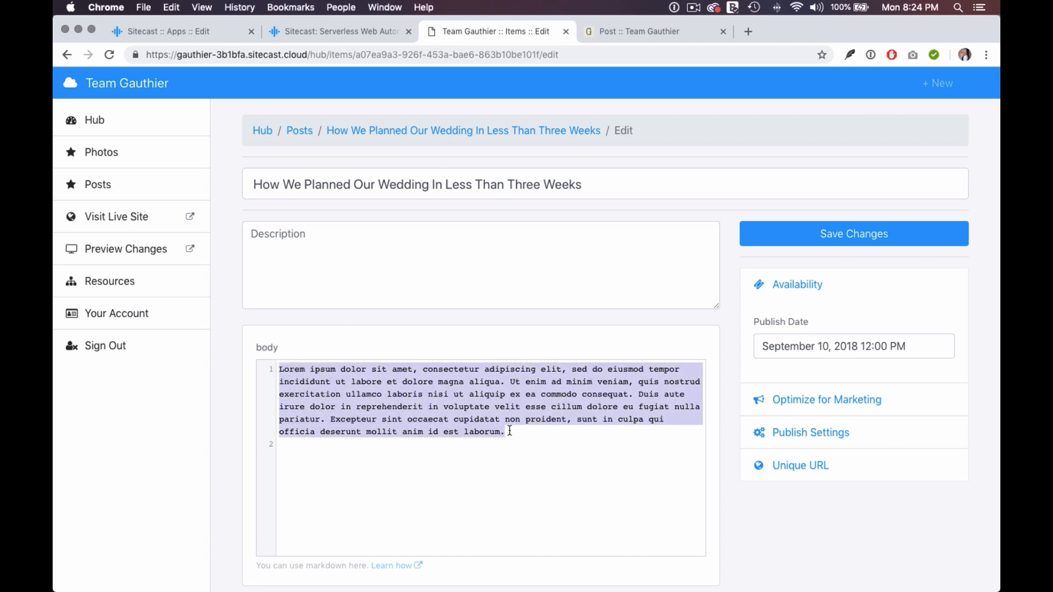
left_click(509, 431)
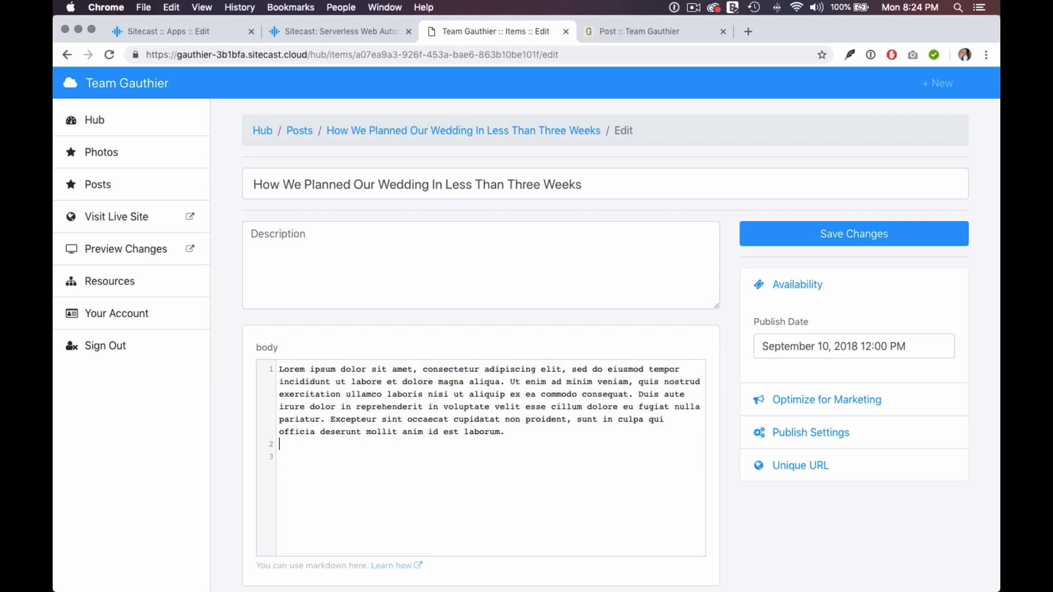
key("Return")
key("Return")
key("super+v")
key("Return")
key("Return")
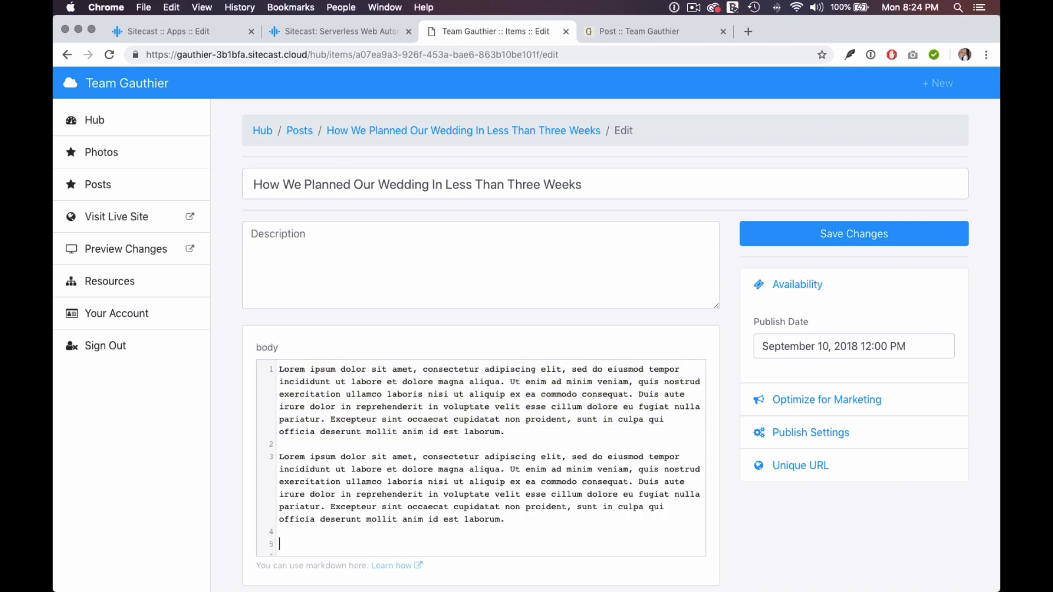
key("super+v")
key("Return")
key("super+v")
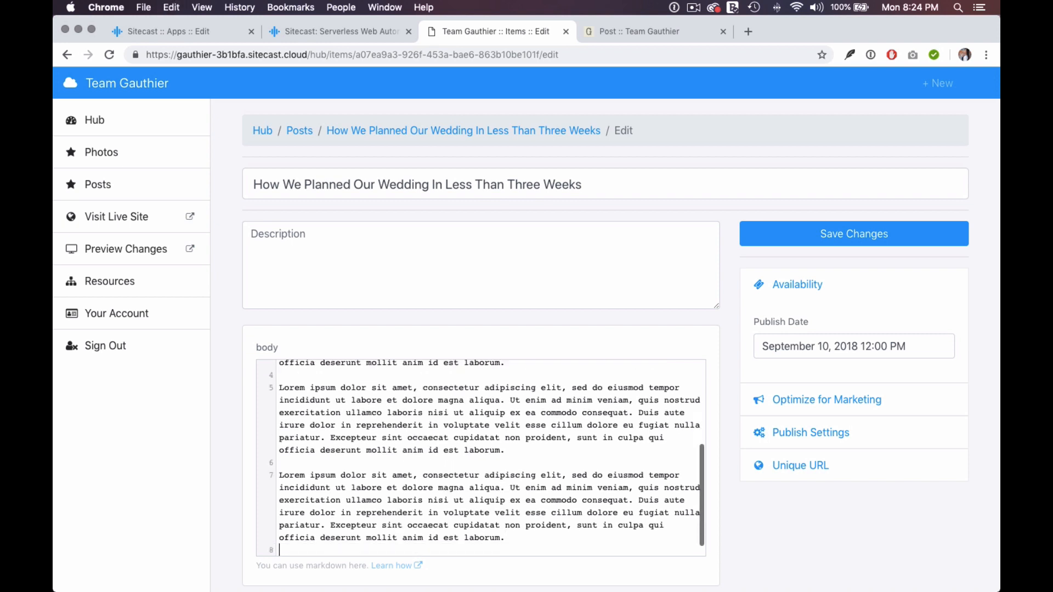
key("Return")
key("Return")
key("super+v")
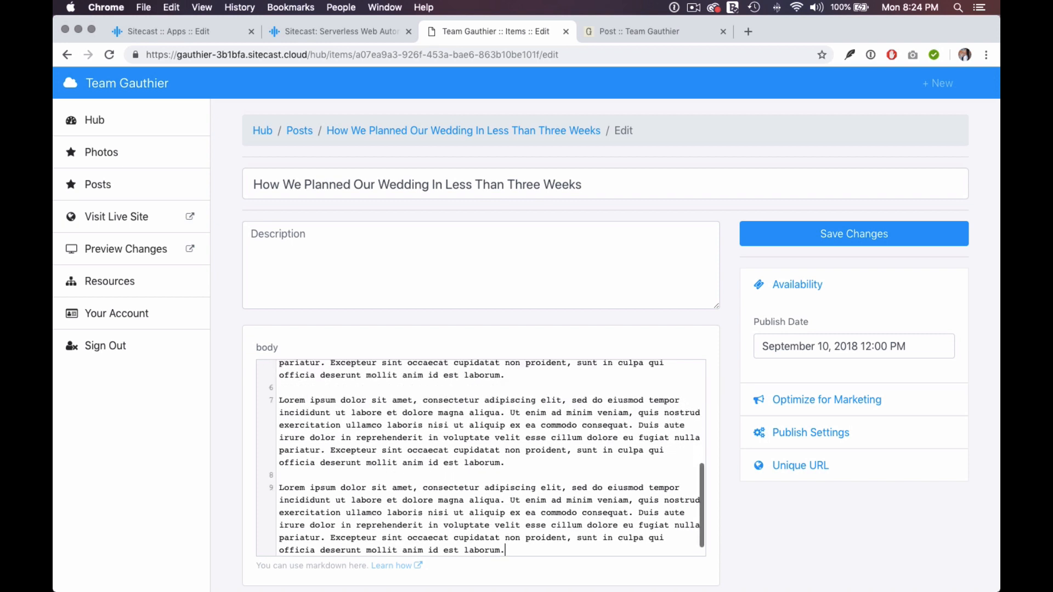
left_click(786, 231)
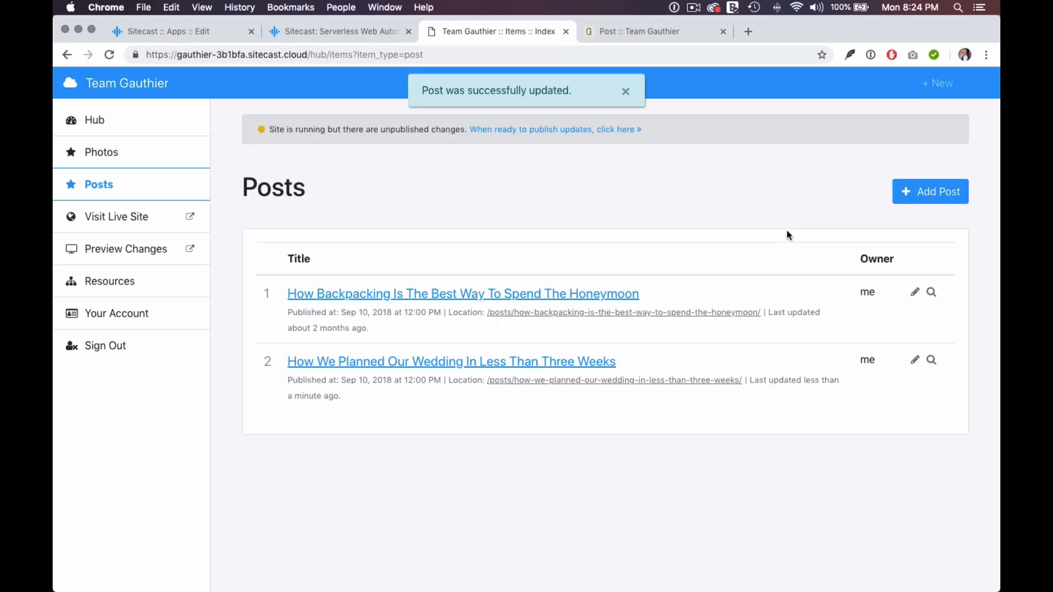
- Preview the wedding planning post, read through its full page and return to the posts list
left_click(931, 360)
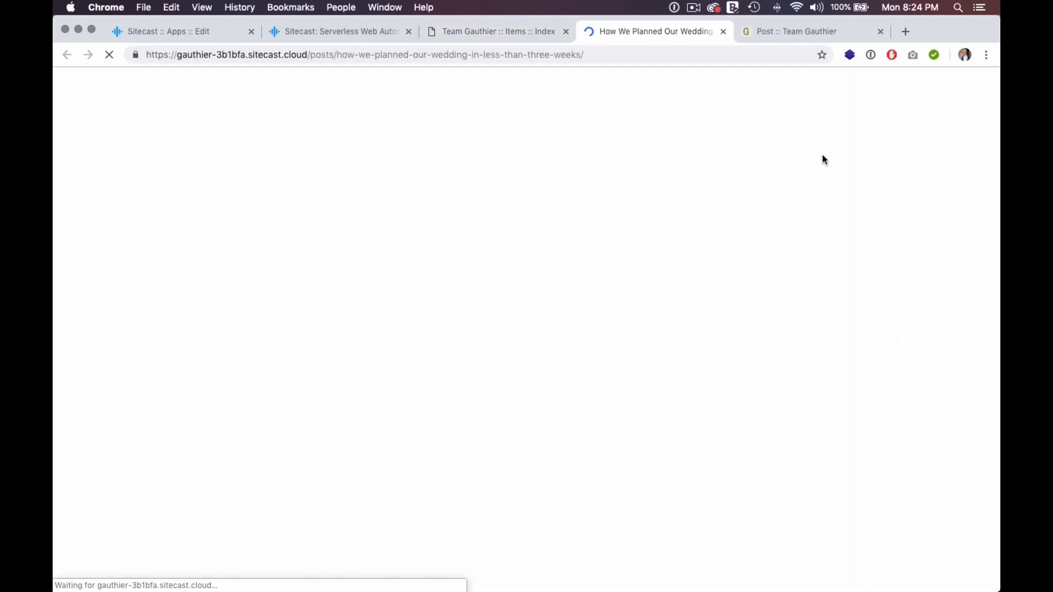
scroll(696, 298, "down", 2)
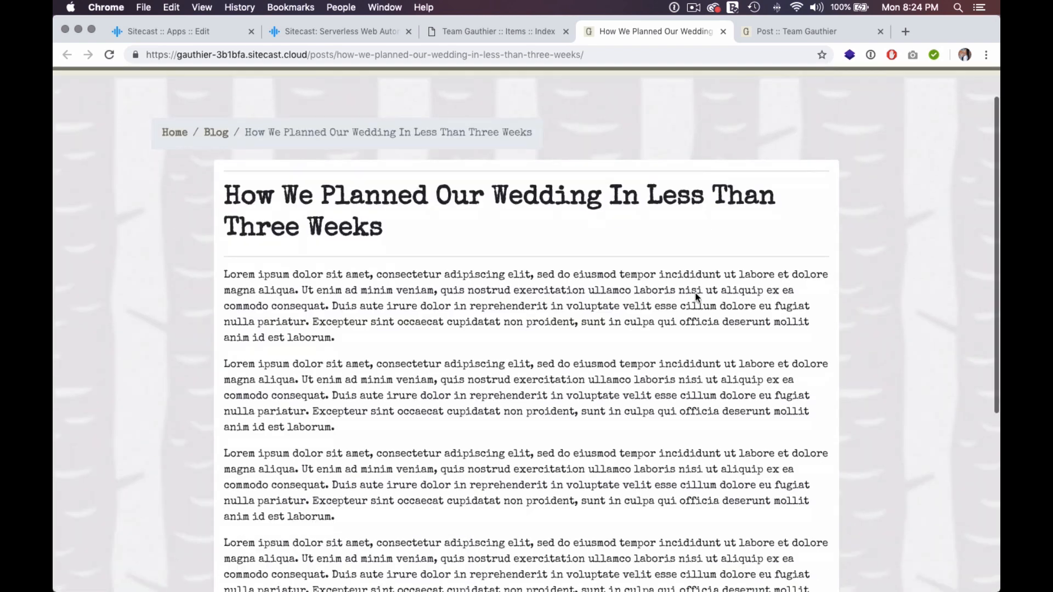
scroll(696, 296, "down", 10)
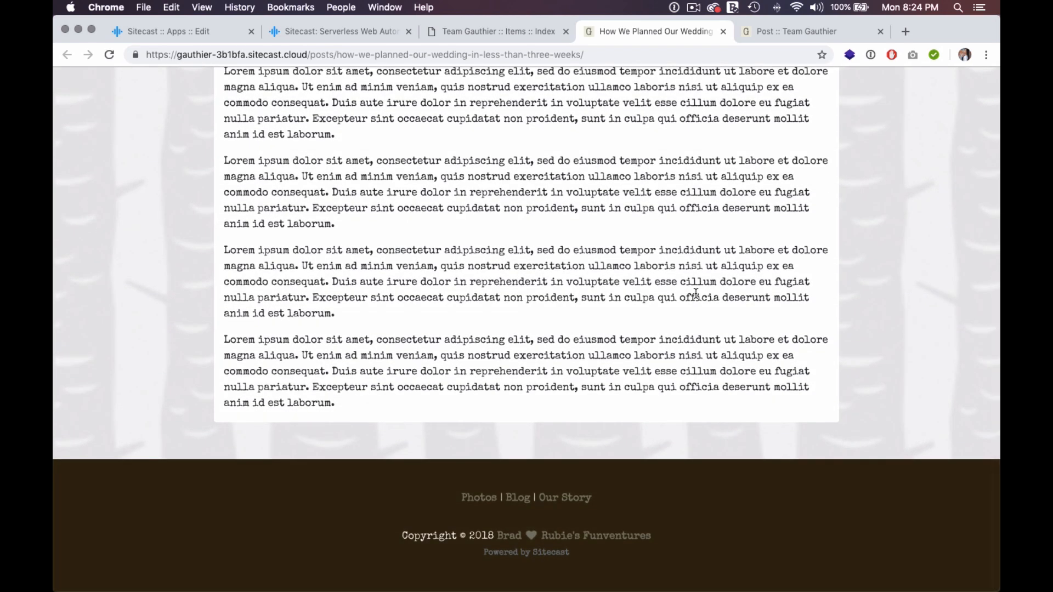
scroll(695, 293, "up", 10)
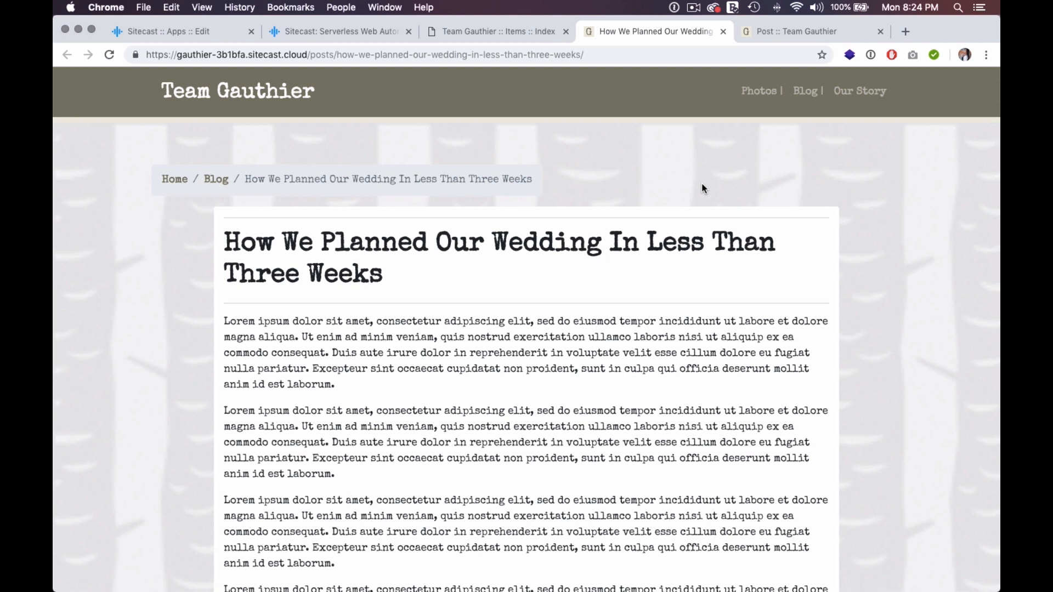
left_click(503, 36)
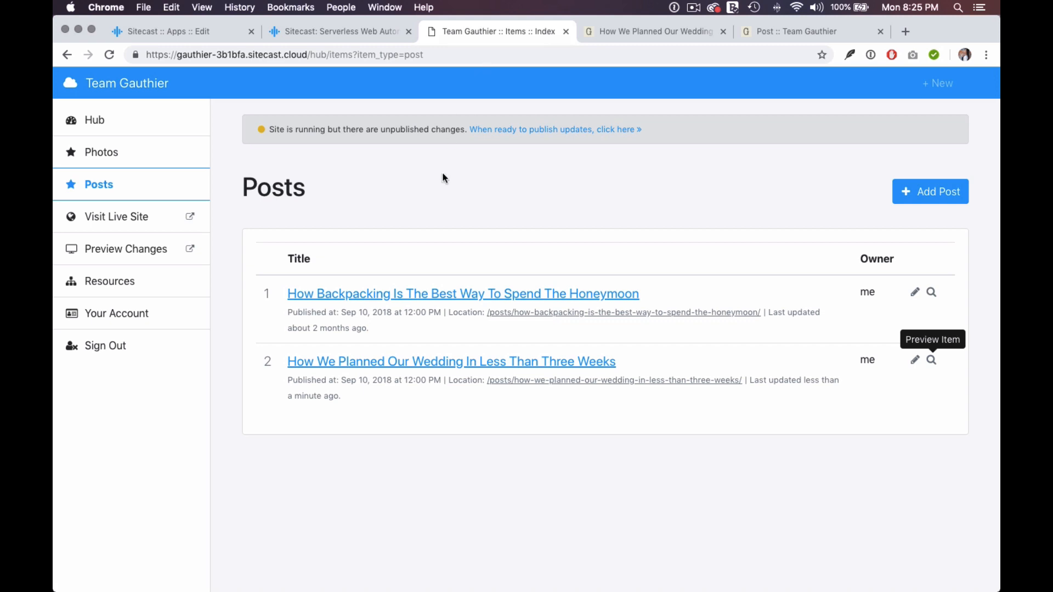